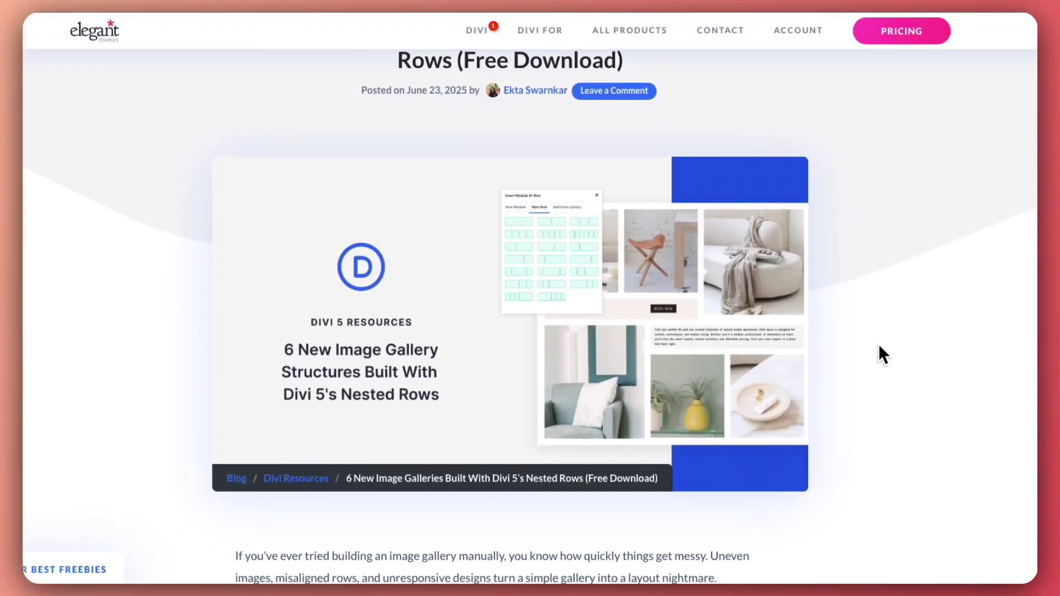
scroll(879, 347, down, 6)
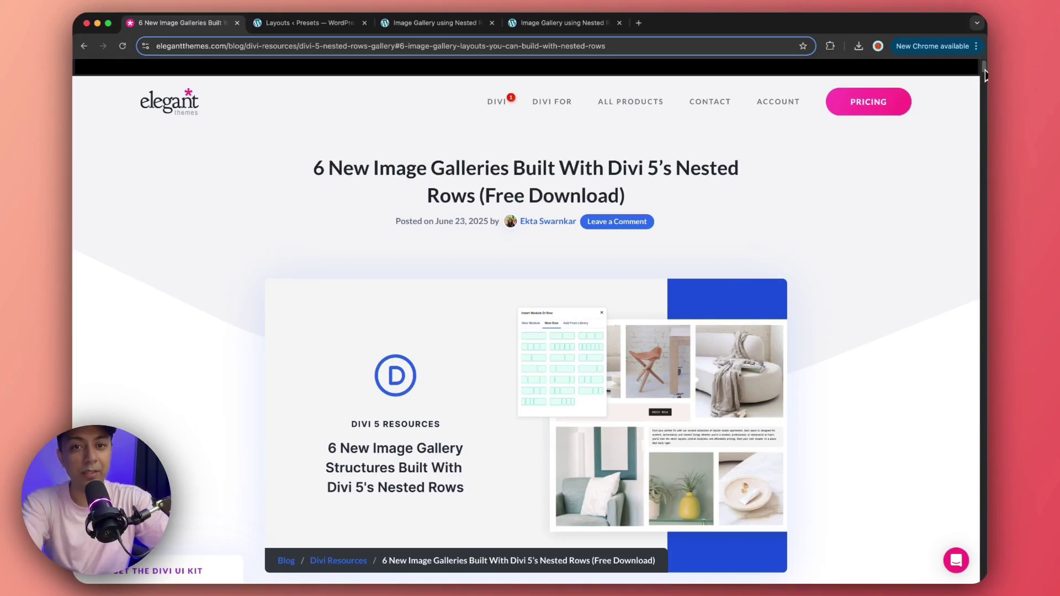
Step: Download the free gallery layout files from the Elegant Themes blog, then return to the builder page
scroll(385, 318, down, 10)
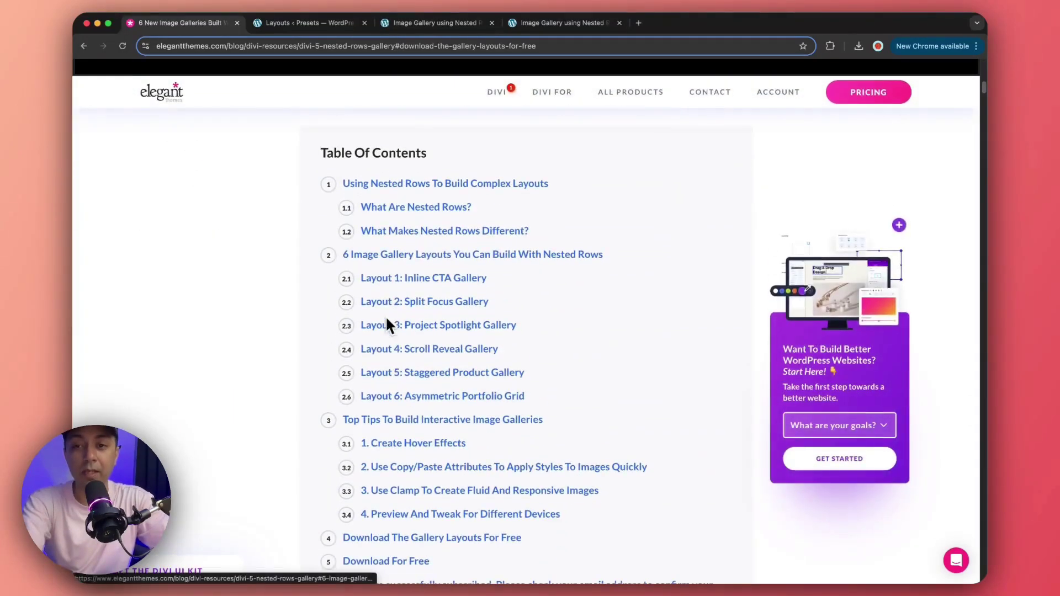
scroll(386, 326, down, 4)
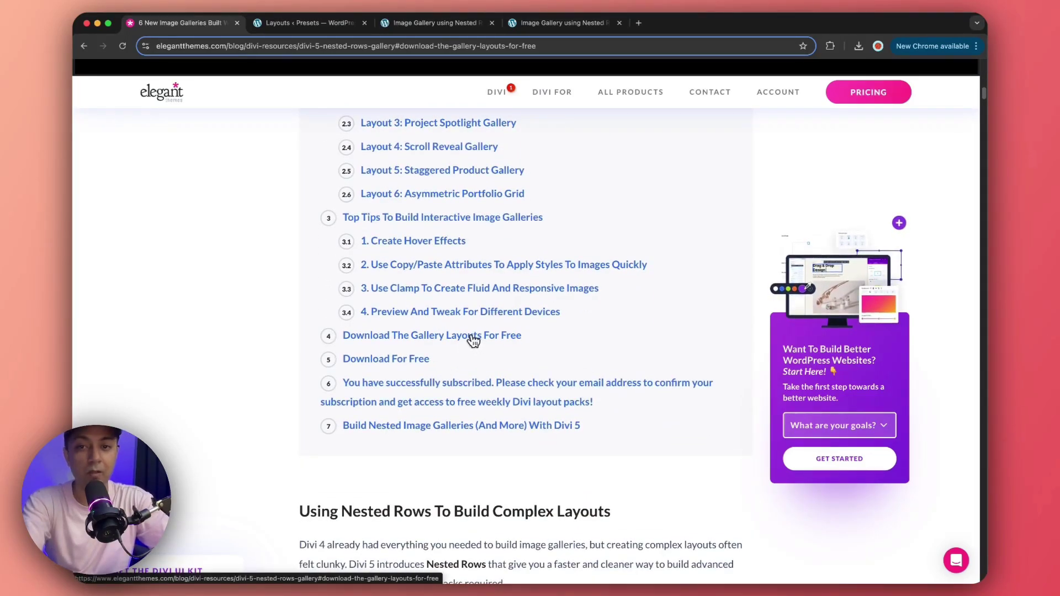
click(472, 337)
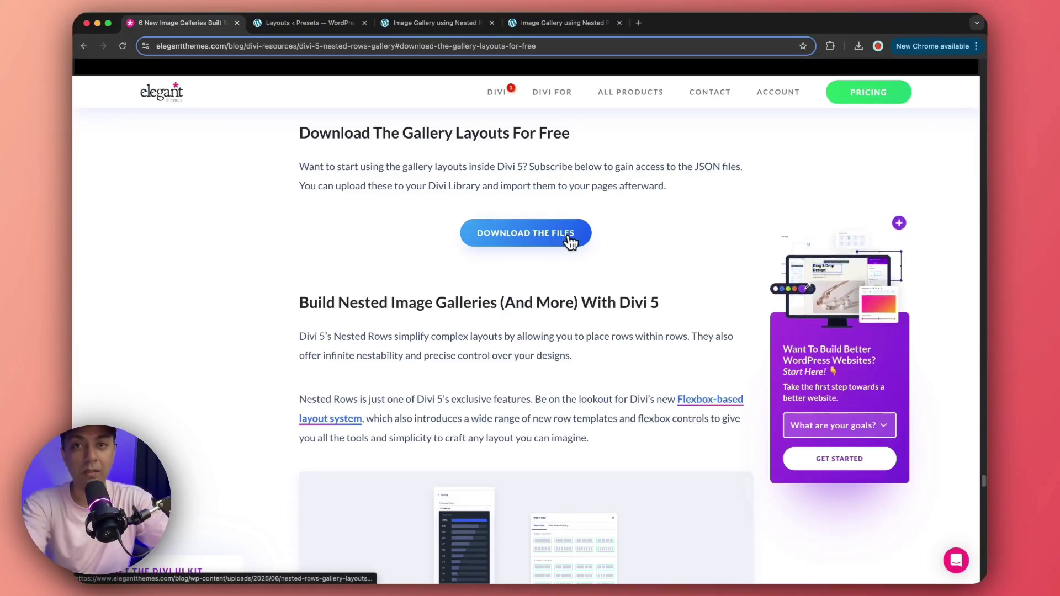
click(550, 236)
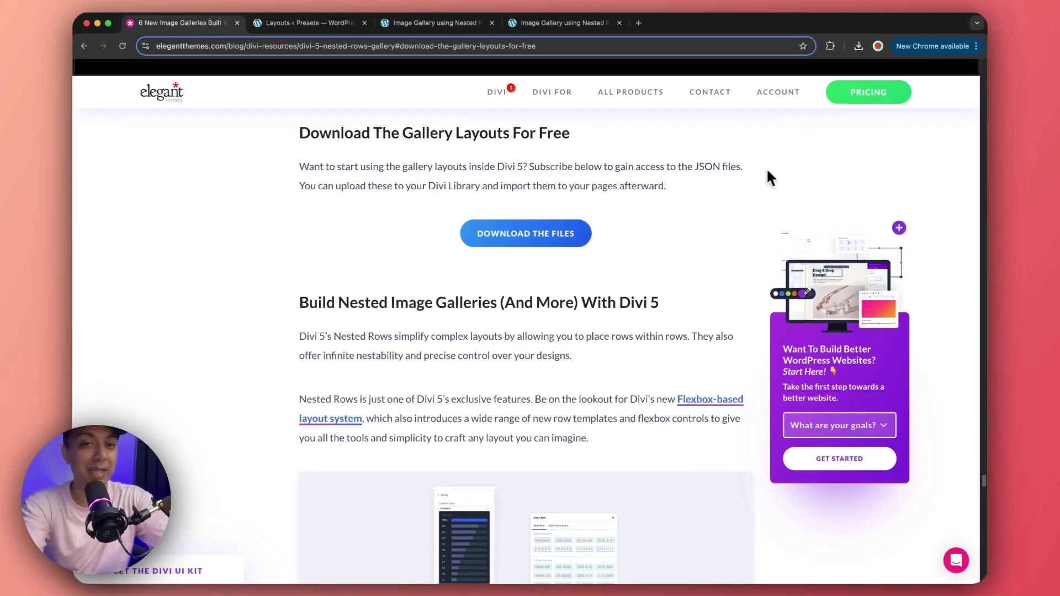
key(super+3)
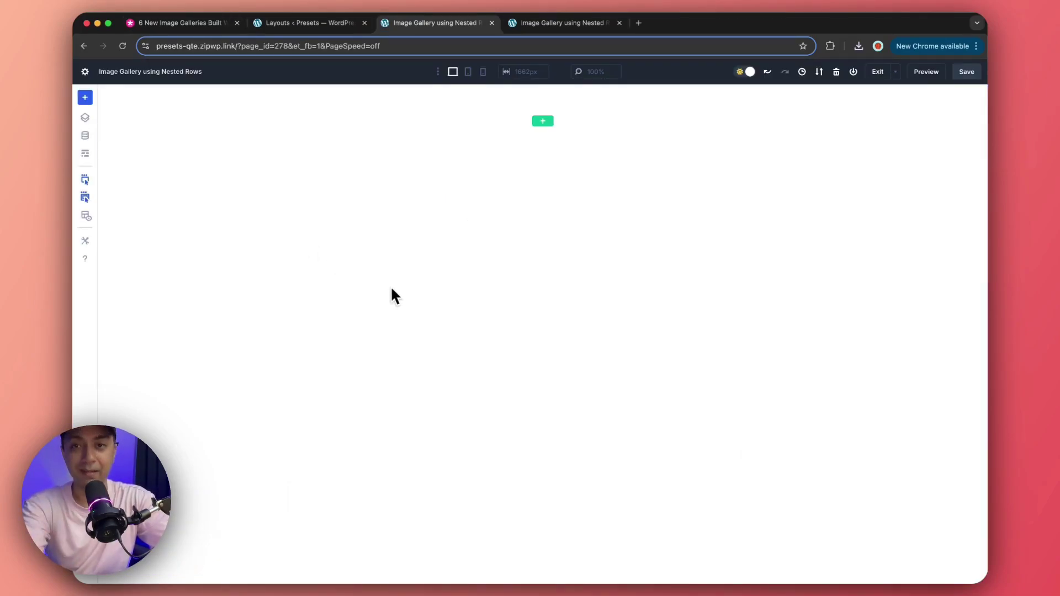
Step: Import the Nested Row Gallery Layouts JSON file into the Divi saved layouts library
click(86, 99)
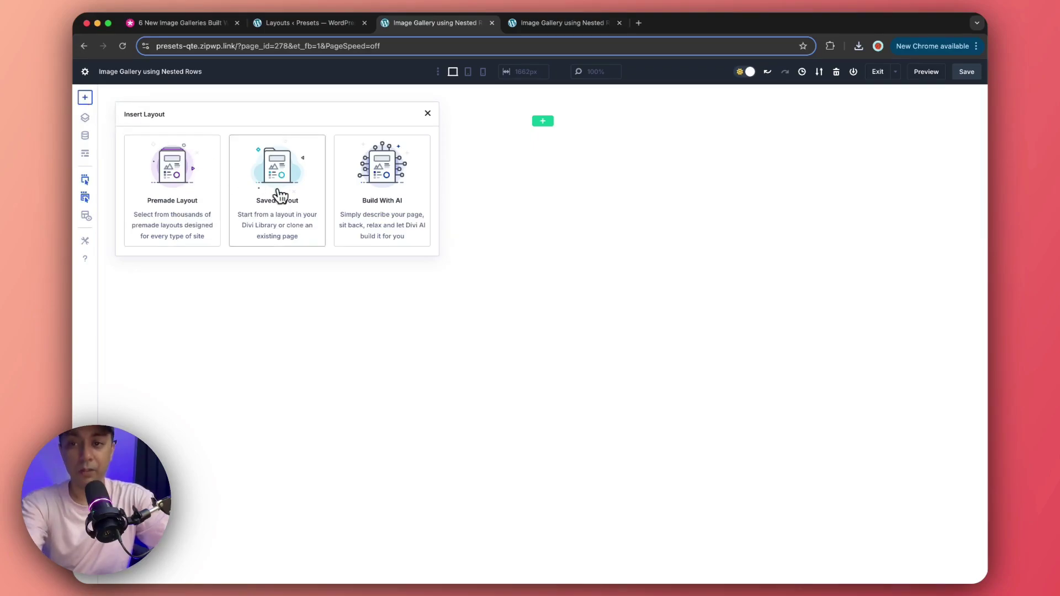
click(292, 176)
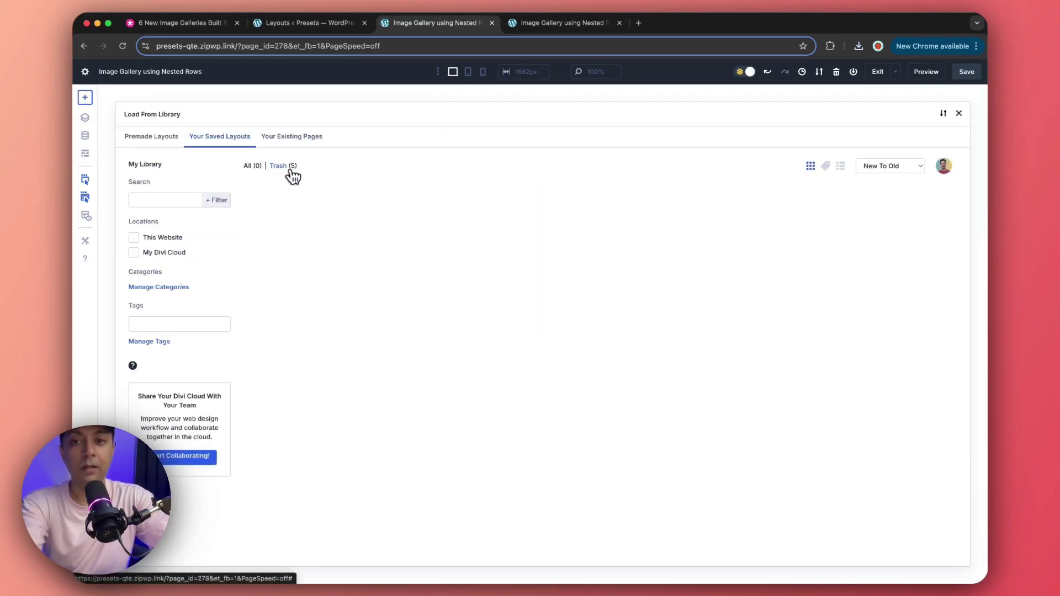
click(946, 116)
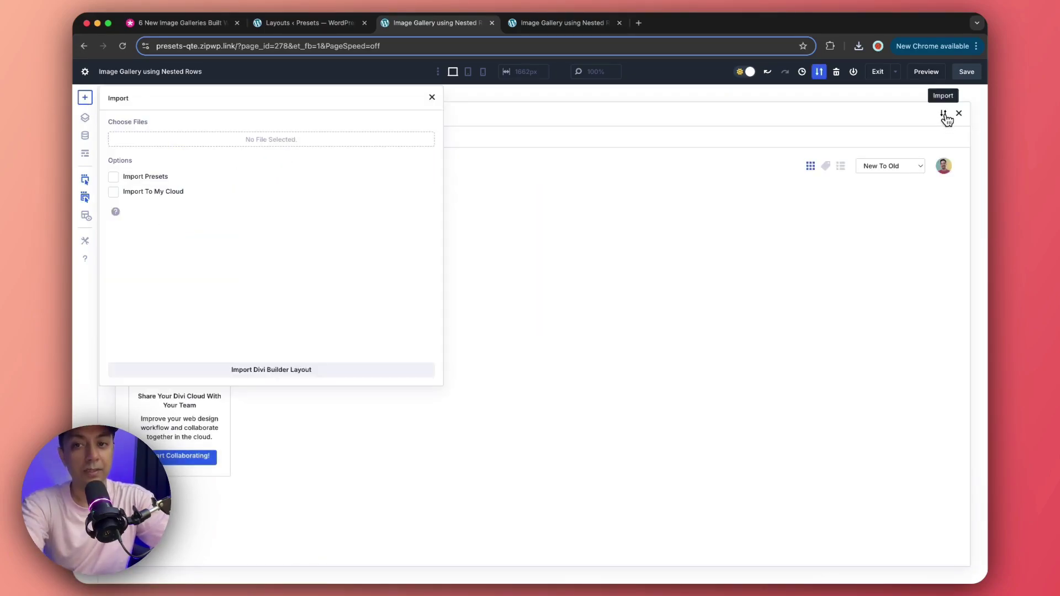
click(283, 143)
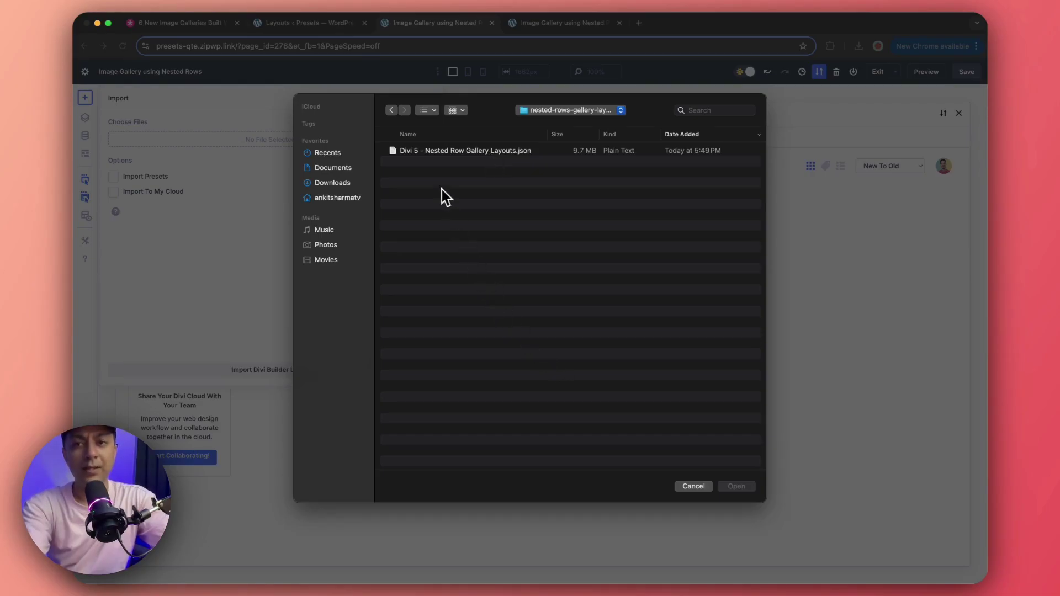
click(442, 158)
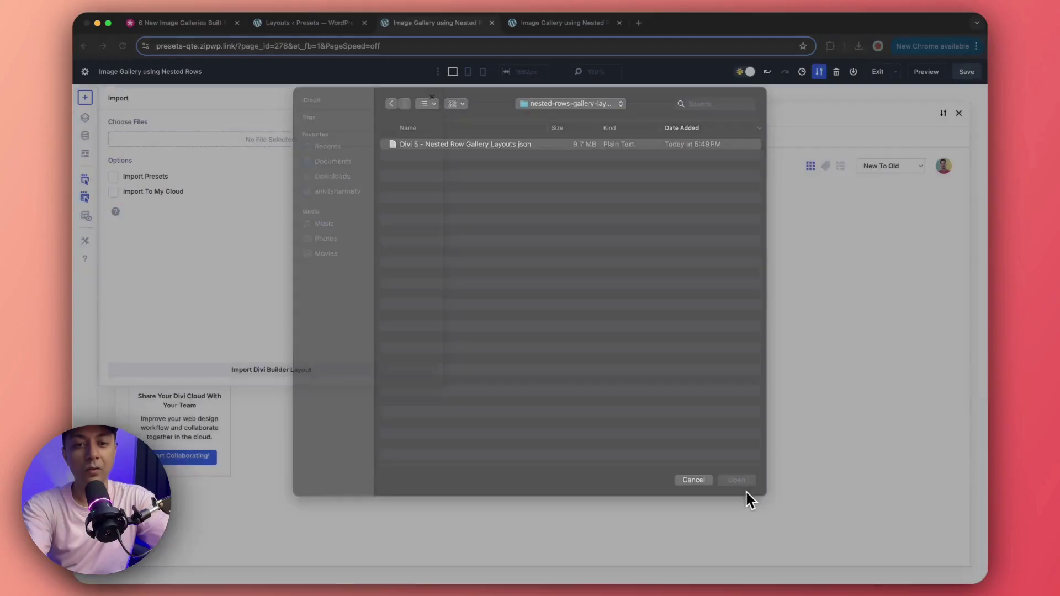
click(744, 490)
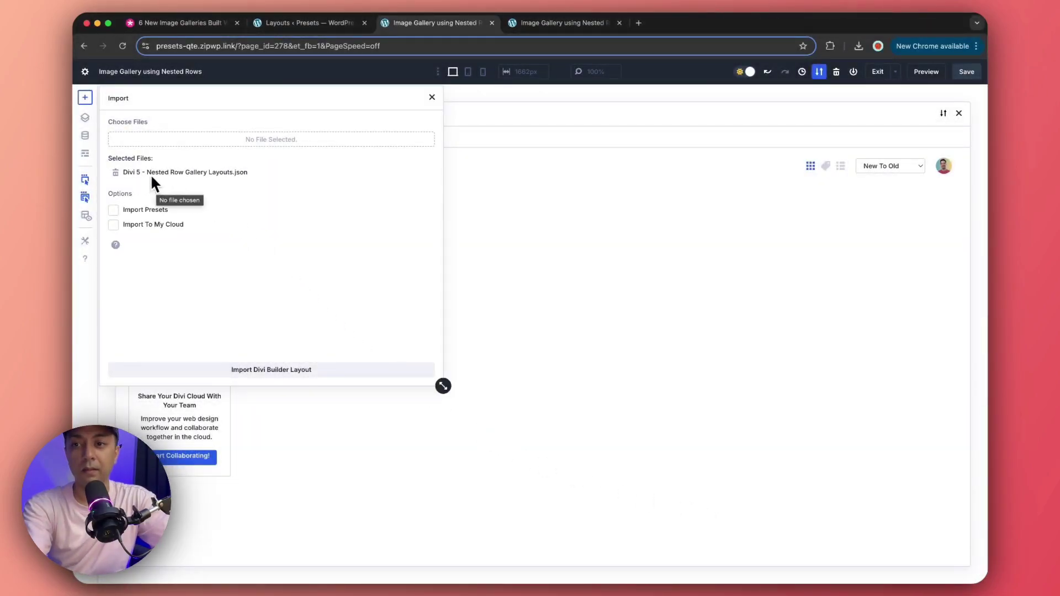
click(232, 370)
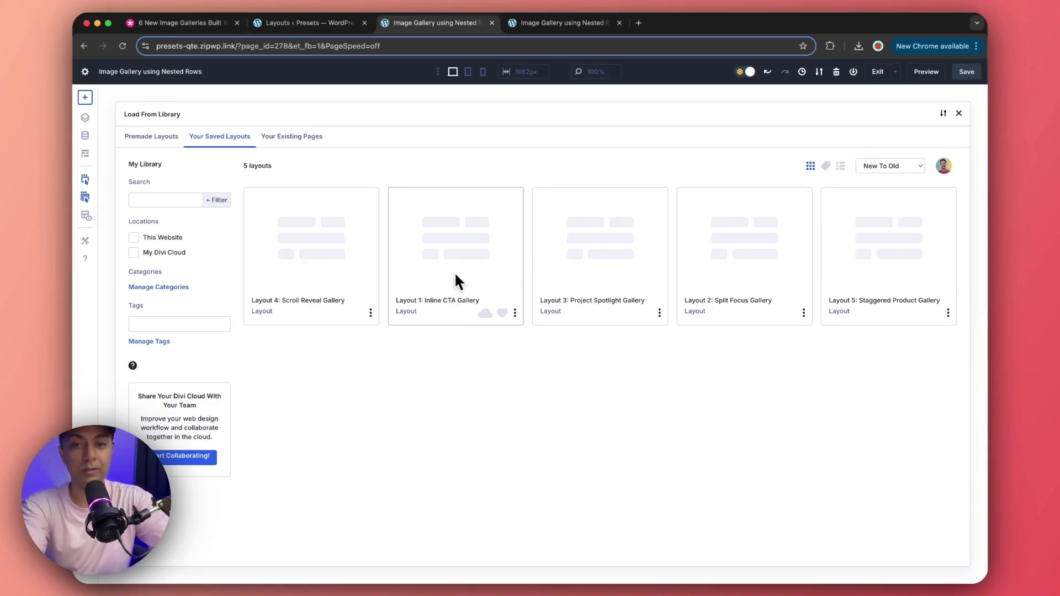
Step: Check the blog's Layout 2 preview, then load Layout 2: Split Focus Gallery onto the page
key(super+1)
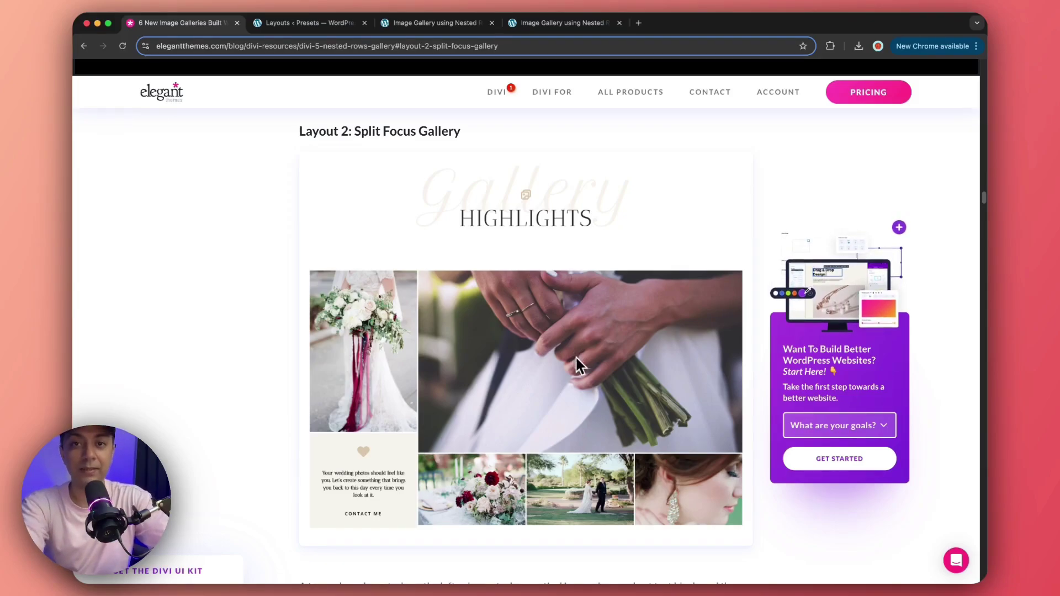
click(422, 24)
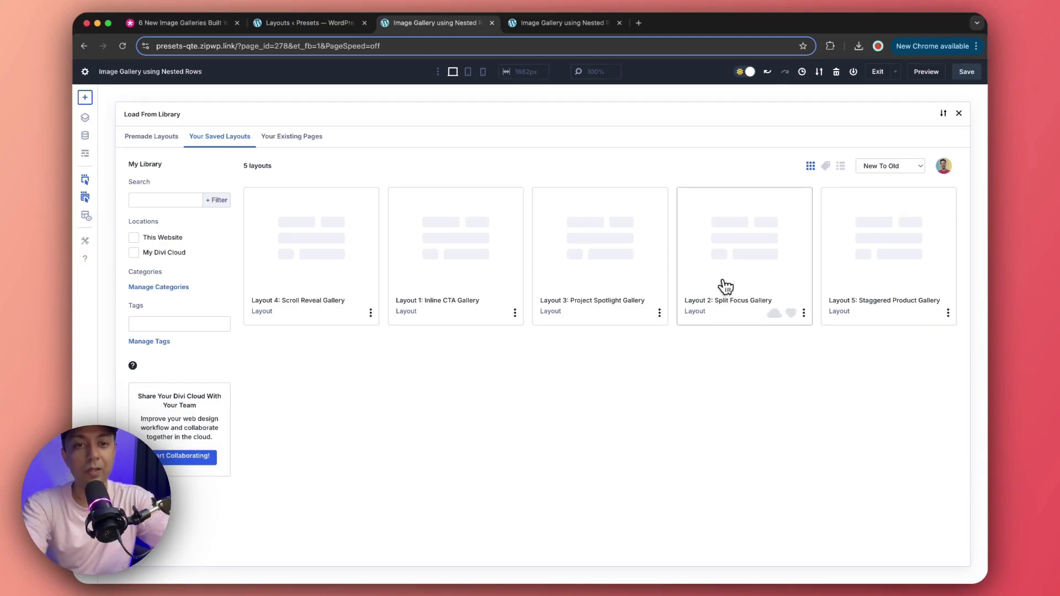
click(744, 244)
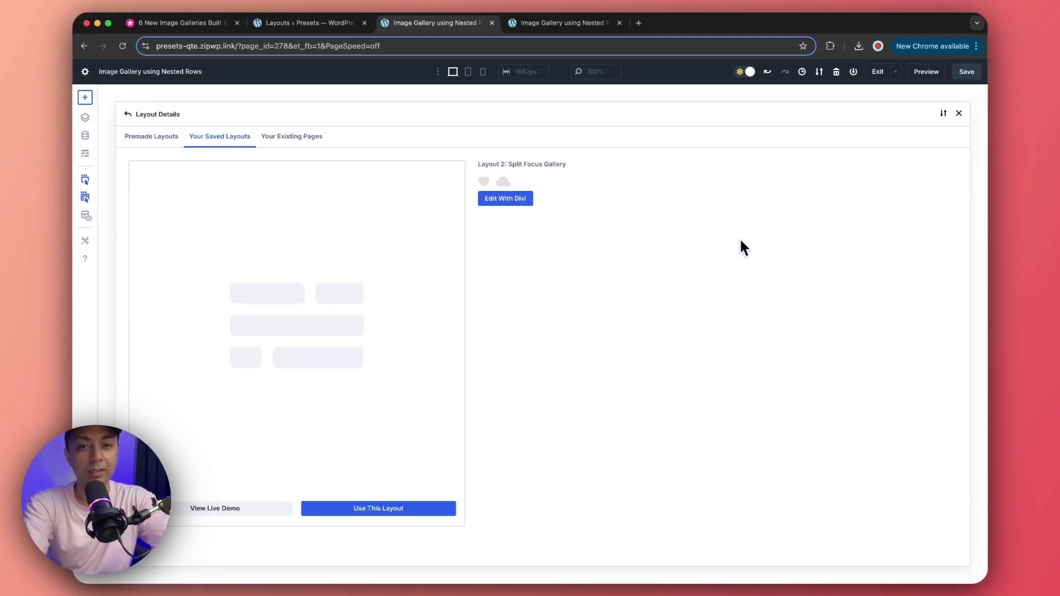
click(362, 507)
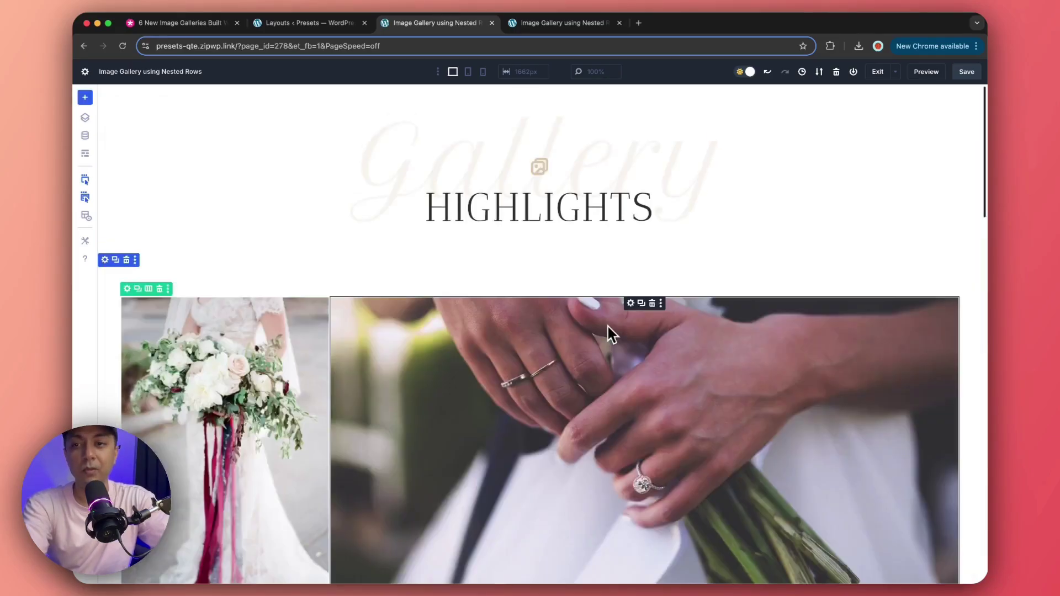
Step: Scroll through the imported Split Focus Gallery layout to review its sections
scroll(608, 327, down, 15)
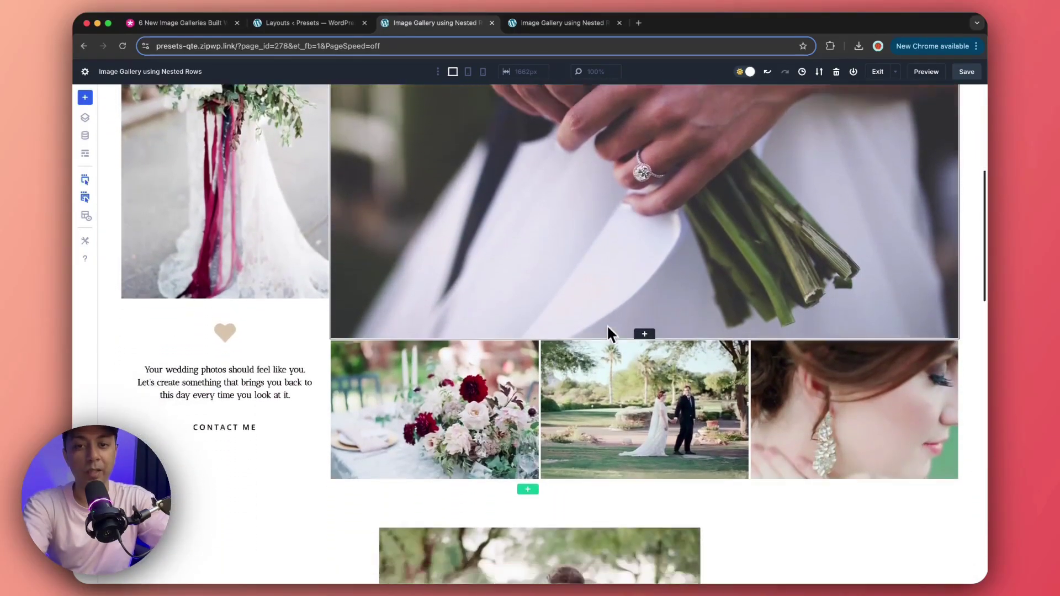
scroll(608, 325, down, 3)
scroll(607, 331, up, 15)
scroll(531, 395, down, 5)
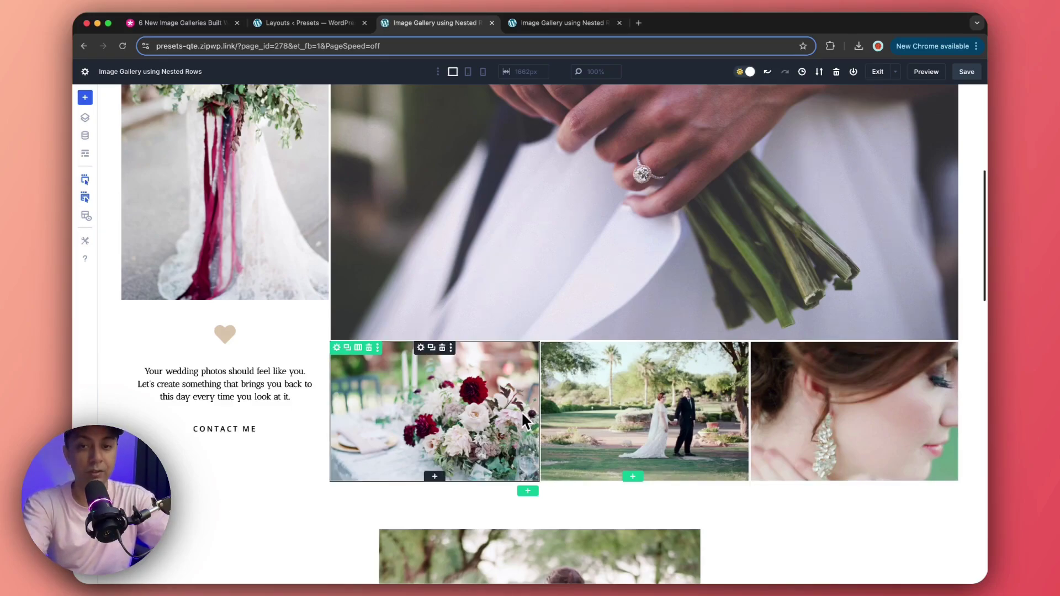
scroll(521, 411, down, 10)
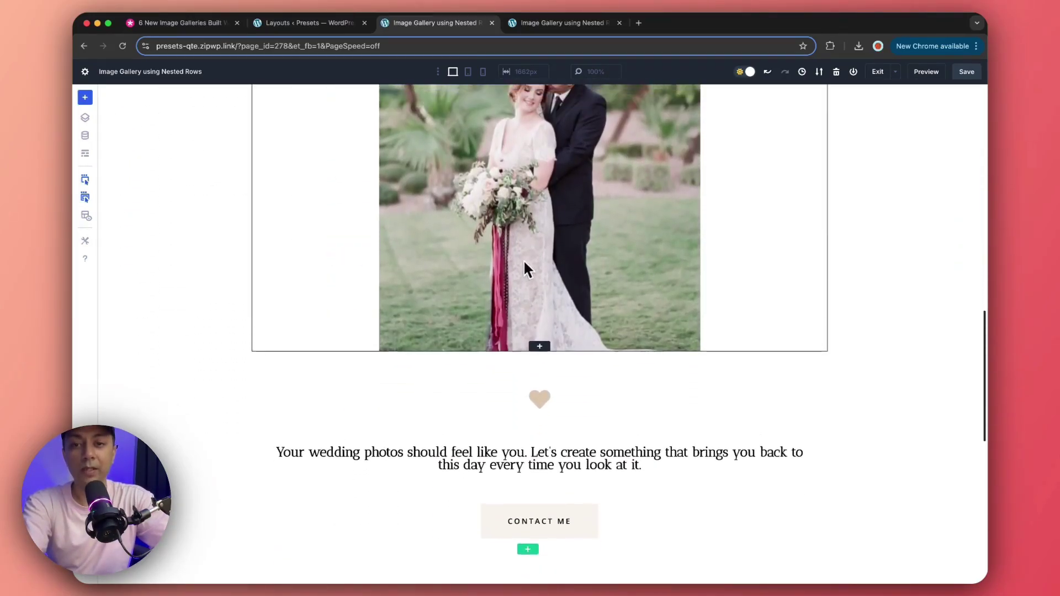
scroll(523, 260, up, 3)
scroll(510, 281, up, 7)
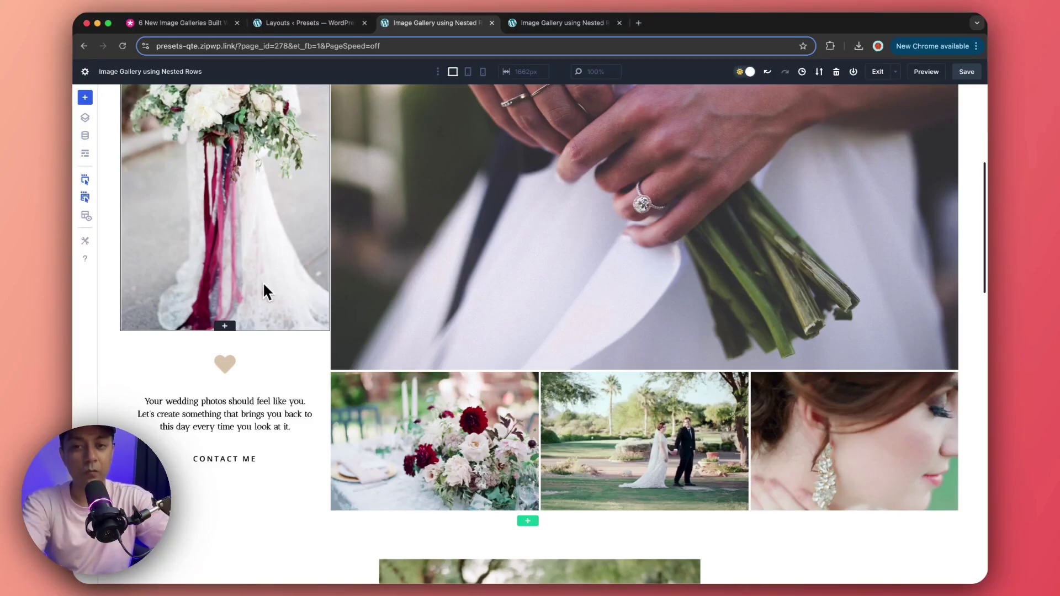
scroll(495, 429, down, 5)
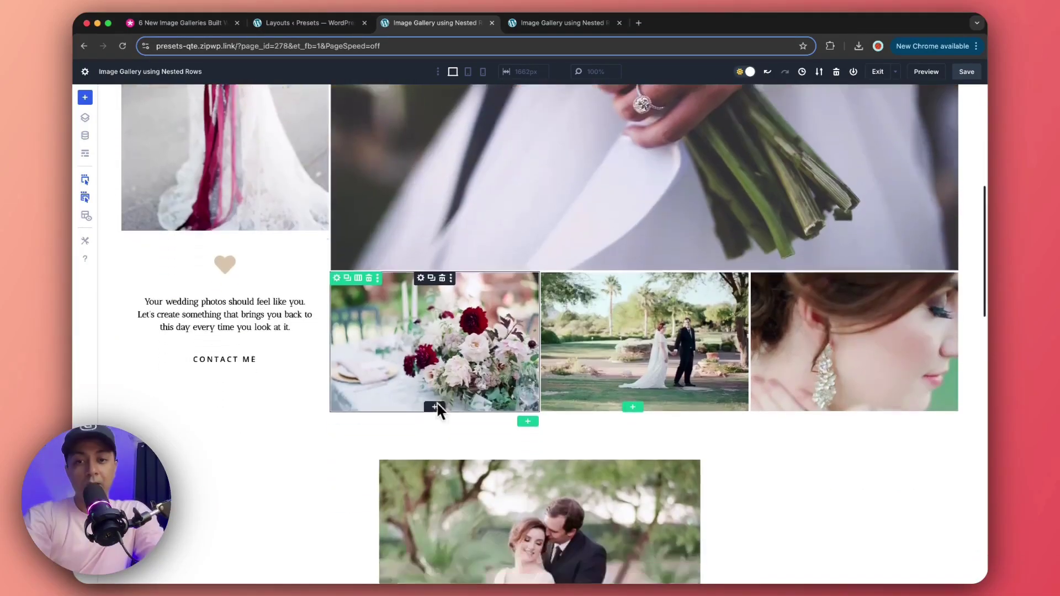
Step: Delete the couple-photo row, then add a regular section with a 1/4 + 3/4 row below the gallery
click(291, 409)
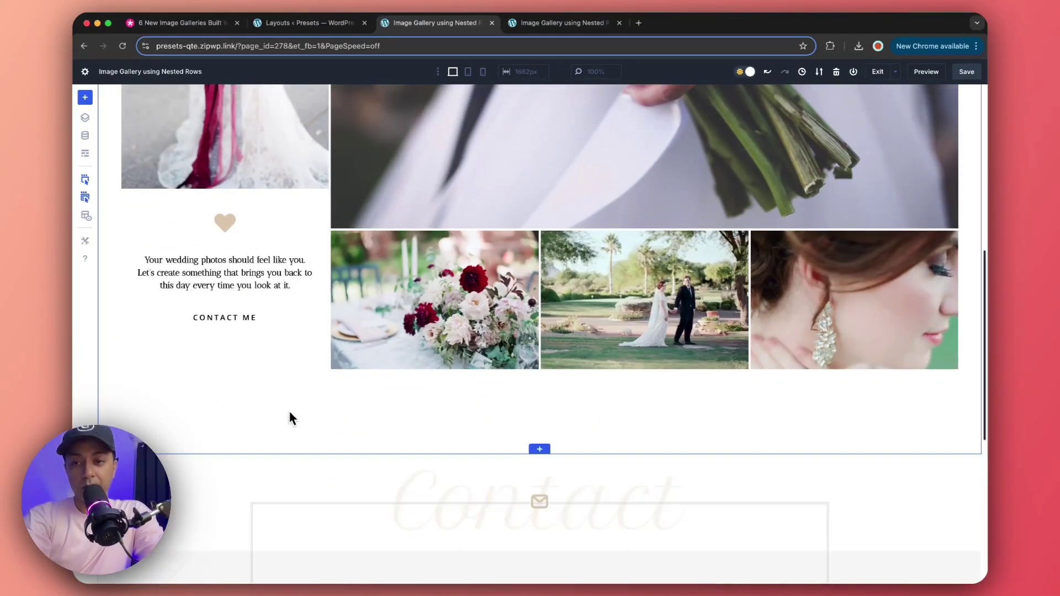
click(539, 450)
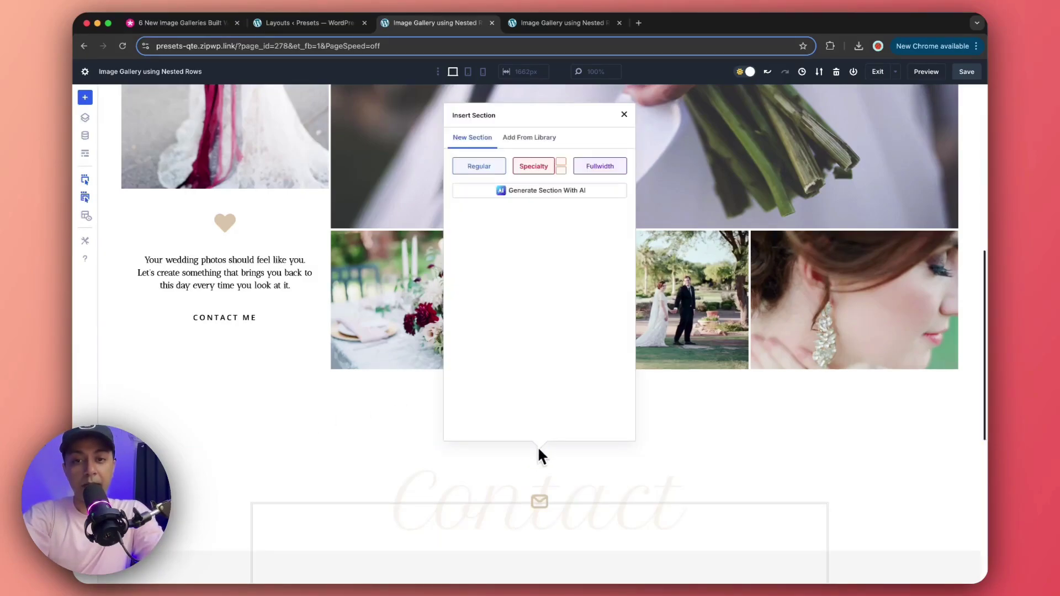
click(479, 167)
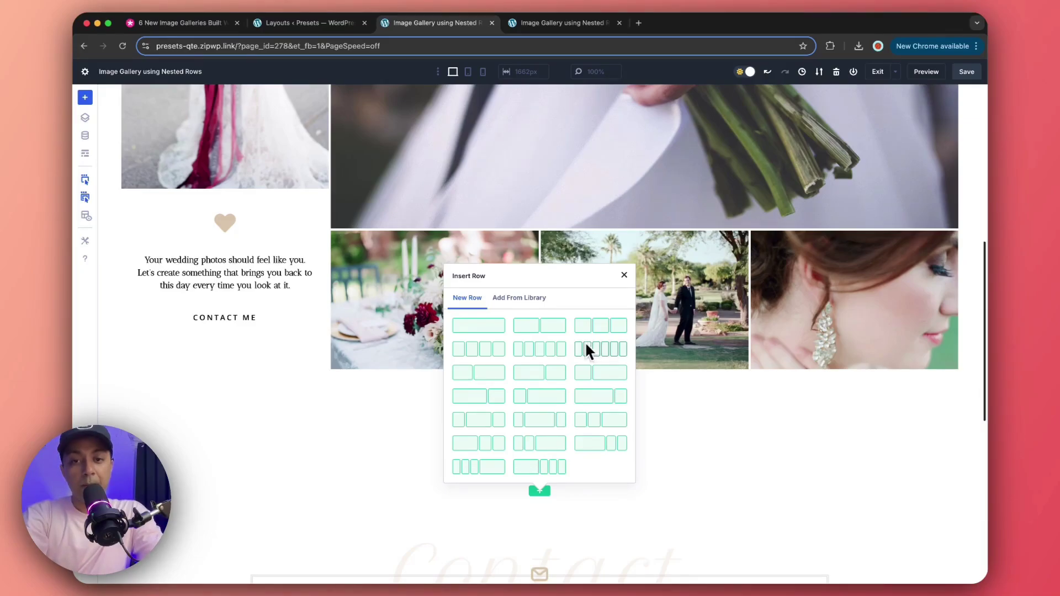
click(525, 397)
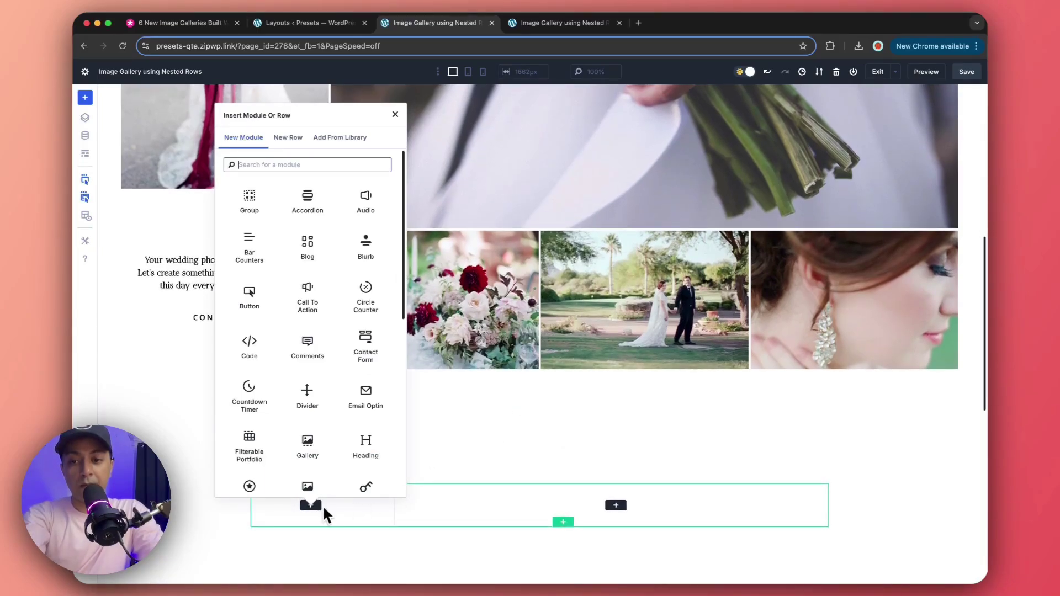
Step: Add an Image module to the narrow left column with a single-column nested row beneath it
click(309, 487)
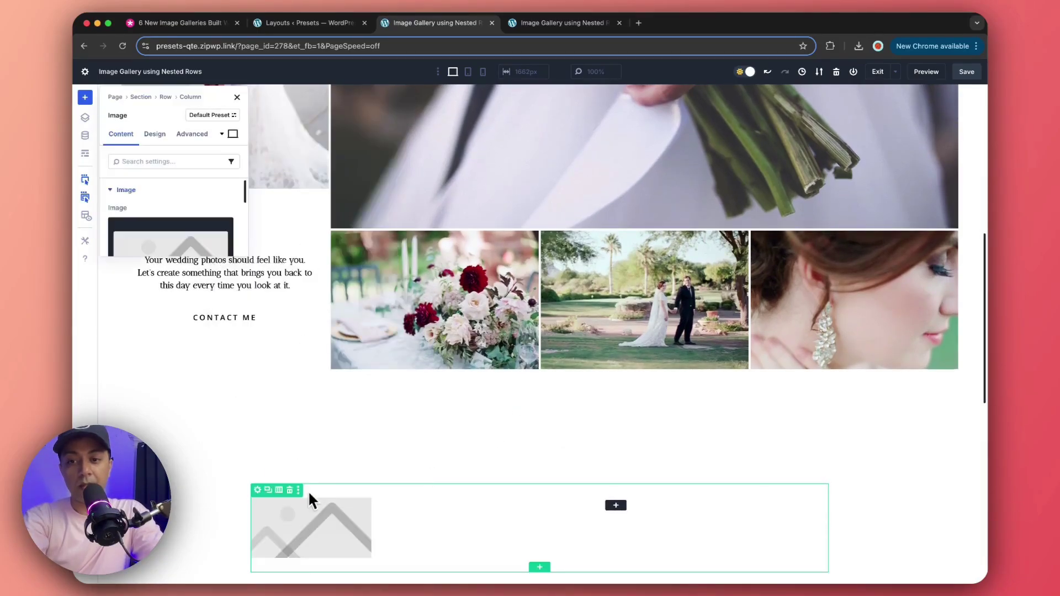
scroll(327, 469, down, 4)
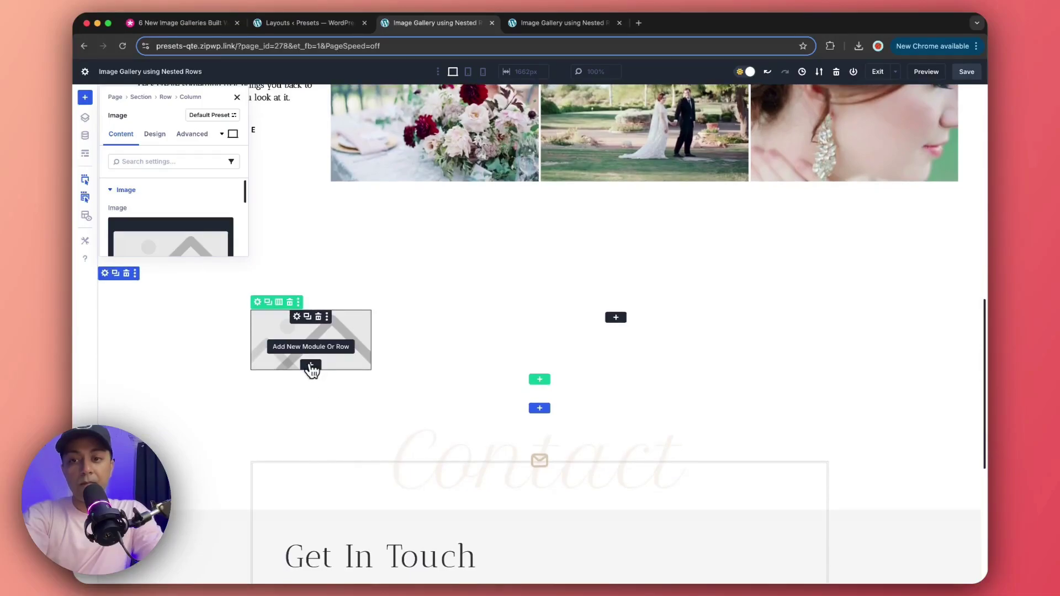
click(311, 366)
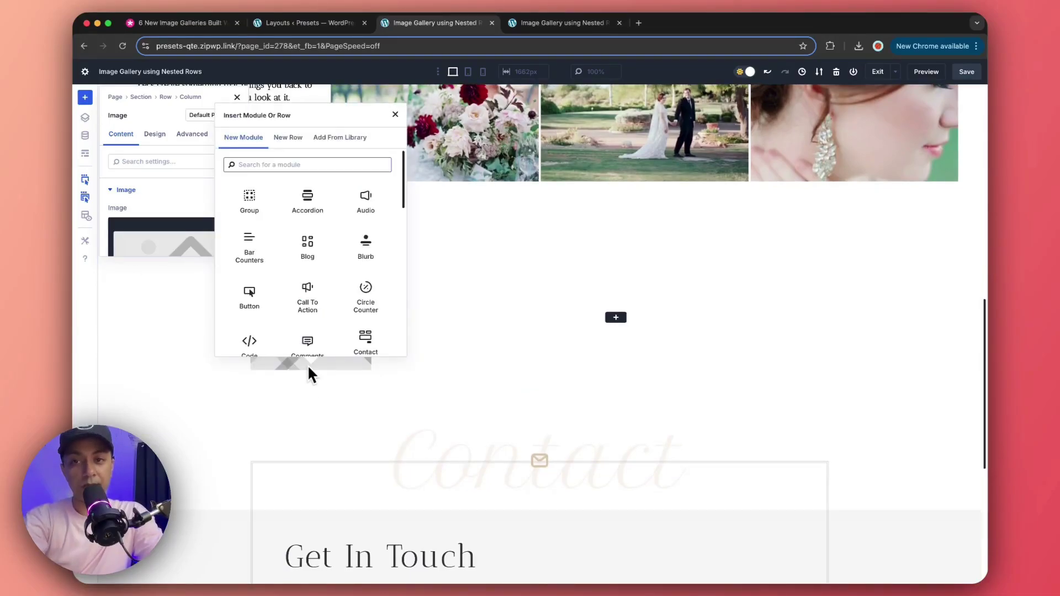
click(291, 145)
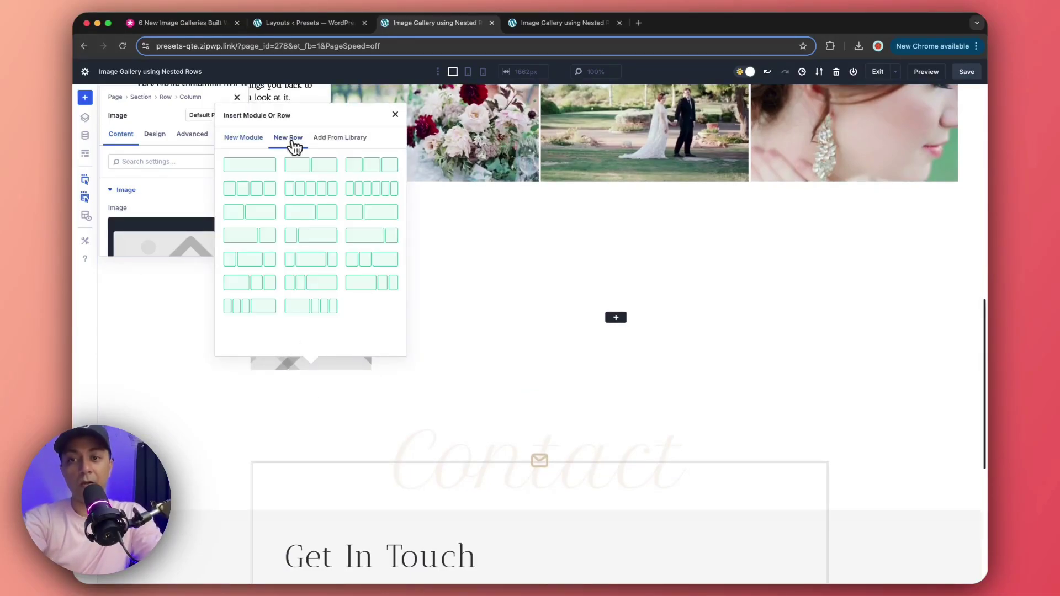
click(249, 166)
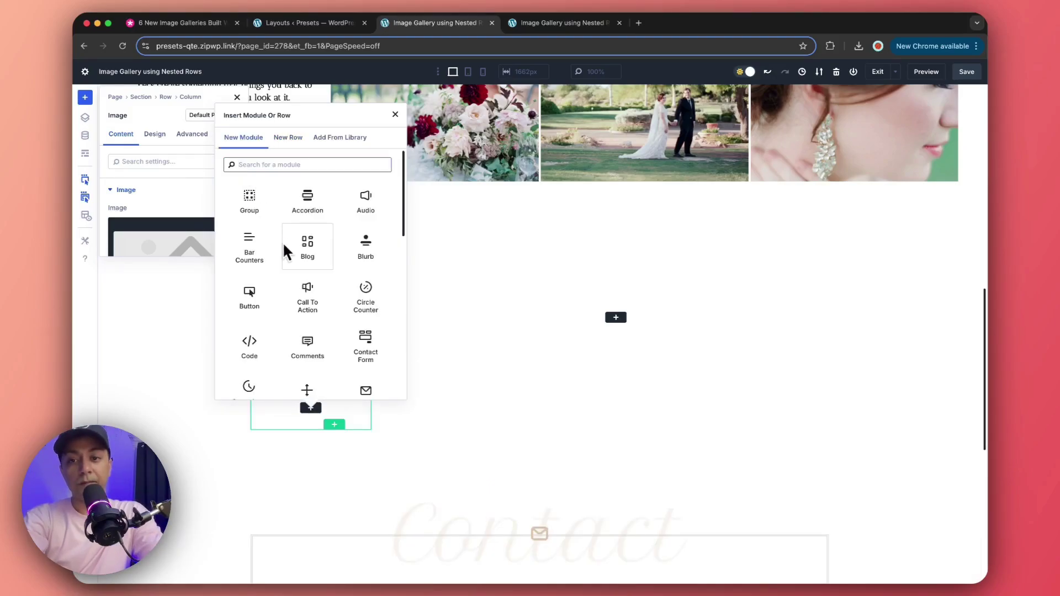
Step: Close the module picker and compare the new row with the reference gallery
click(427, 310)
scroll(430, 312, up, 5)
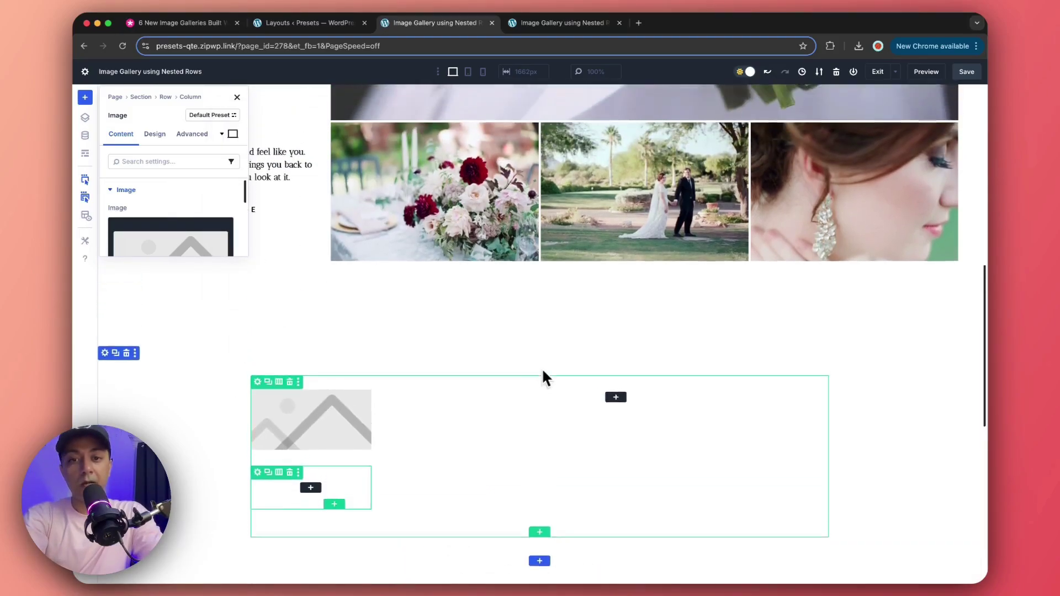
scroll(478, 312, up, 2)
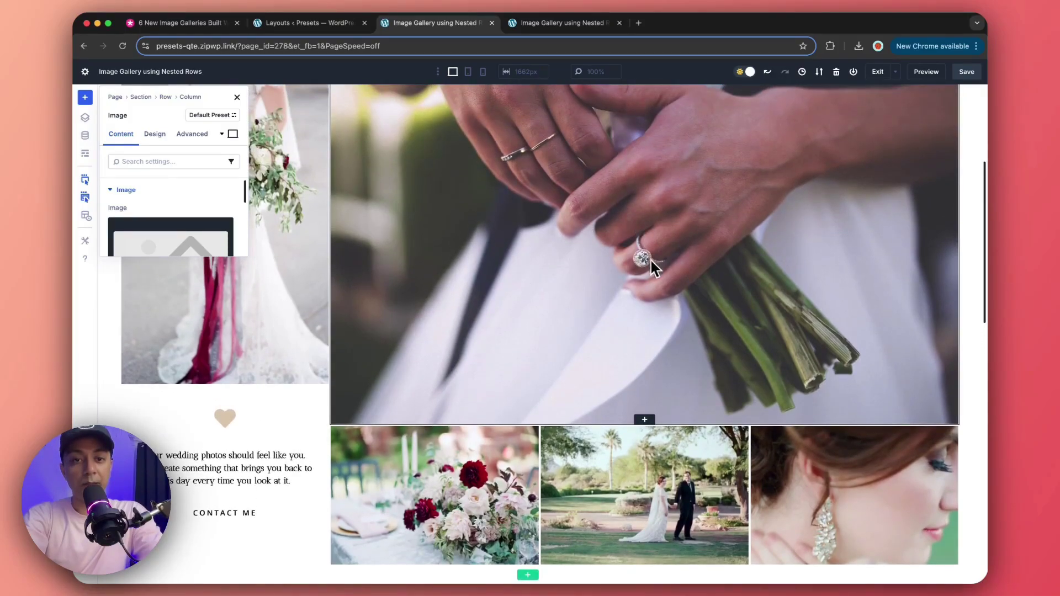
scroll(650, 260, down, 5)
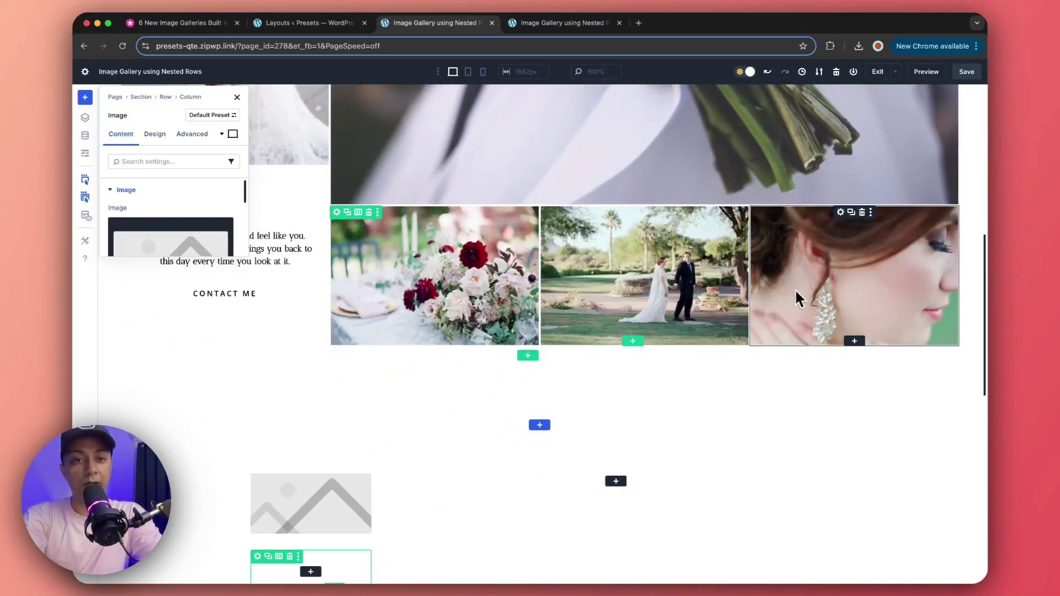
scroll(797, 289, down, 2)
scroll(687, 369, down, 1)
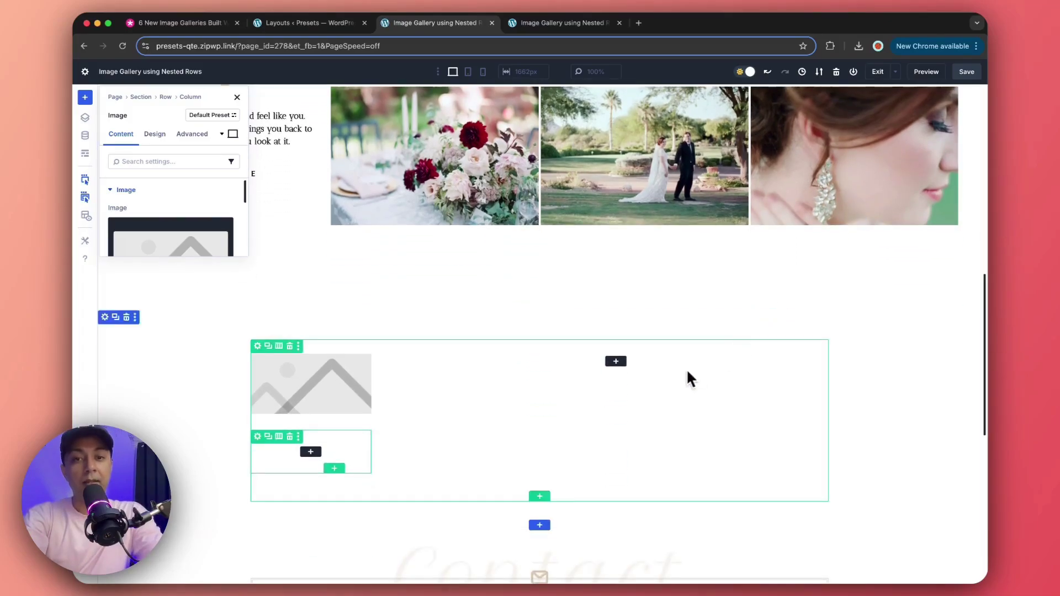
Step: Add a large Image module to the wide right column
click(617, 363)
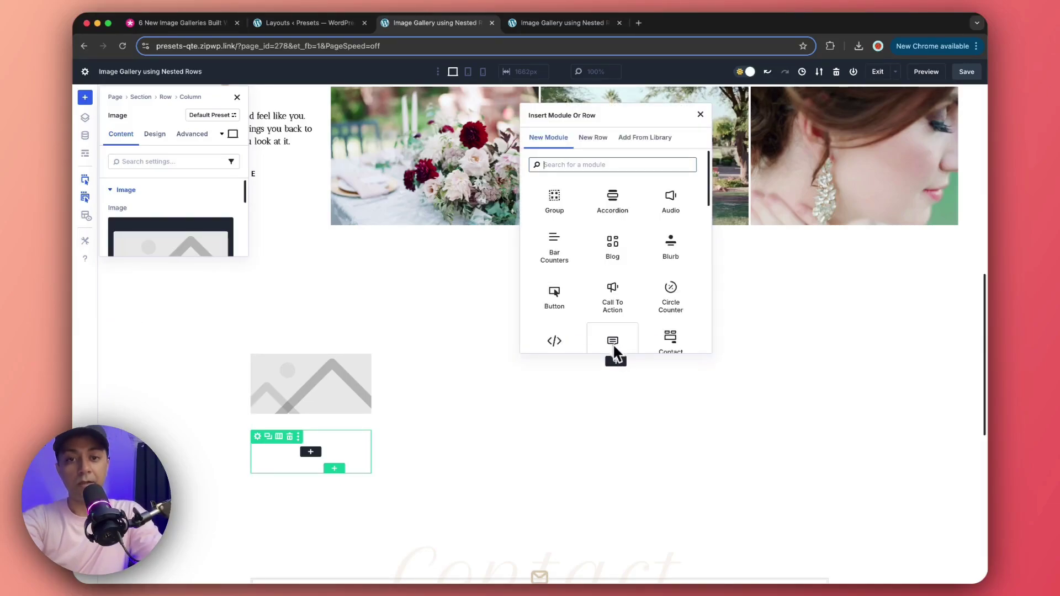
text(ima)
click(558, 201)
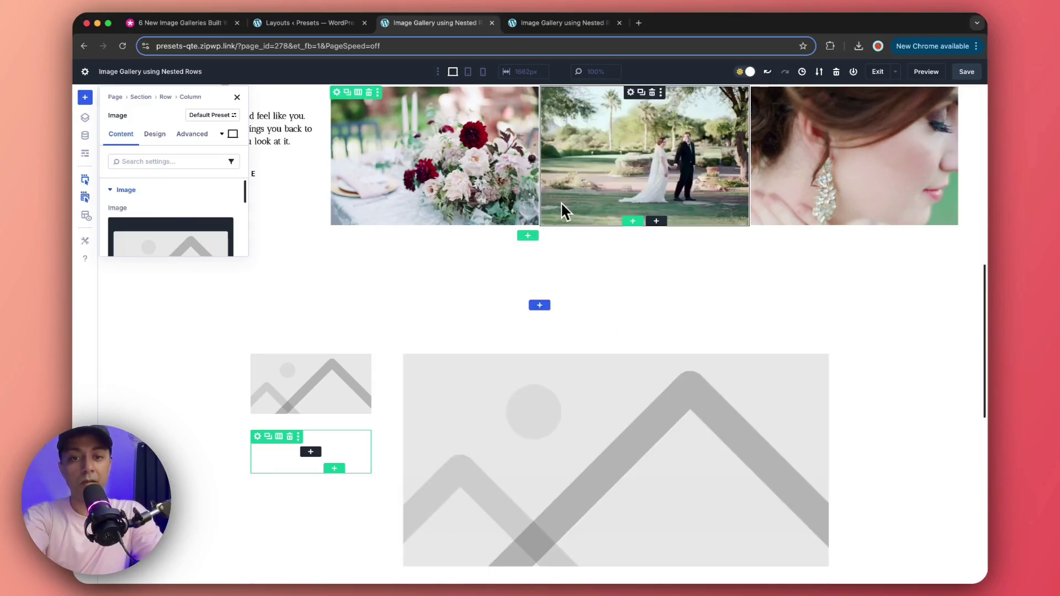
scroll(605, 284, down, 5)
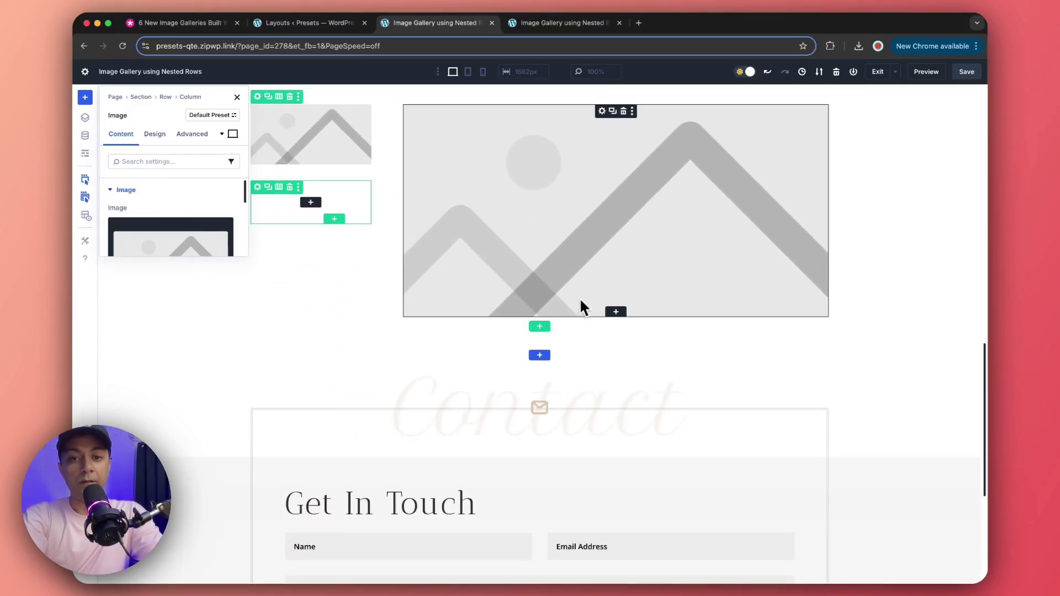
Step: Add a three-column nested row below the large image with an Image module in each column
click(614, 313)
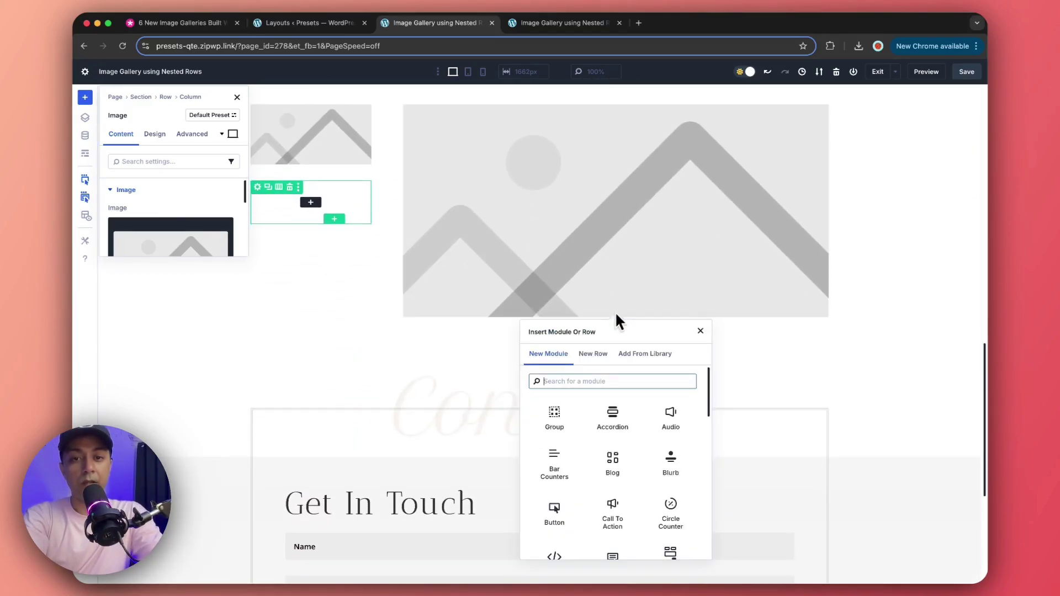
click(601, 356)
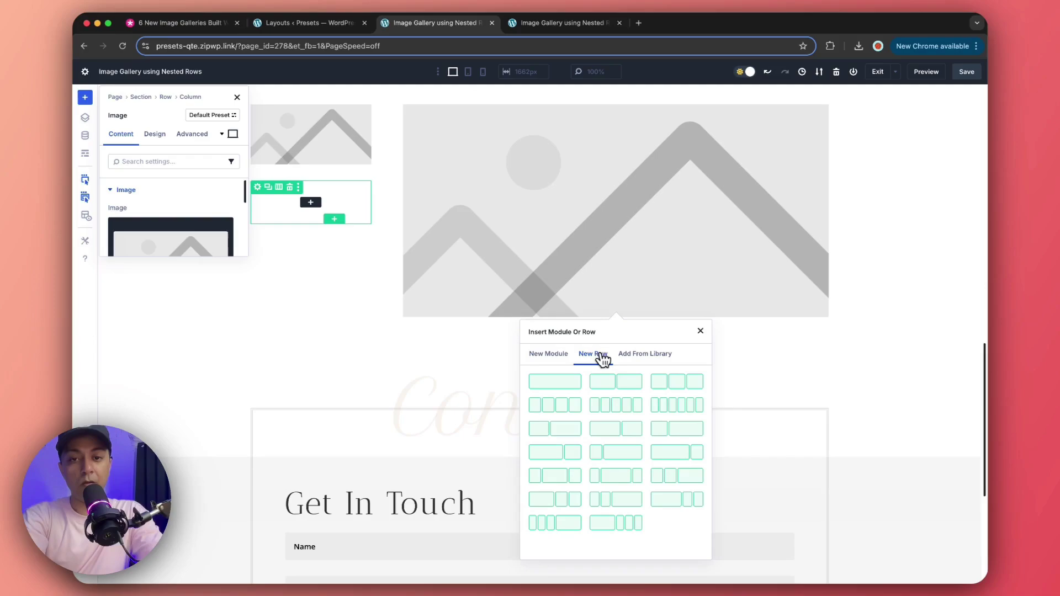
click(687, 386)
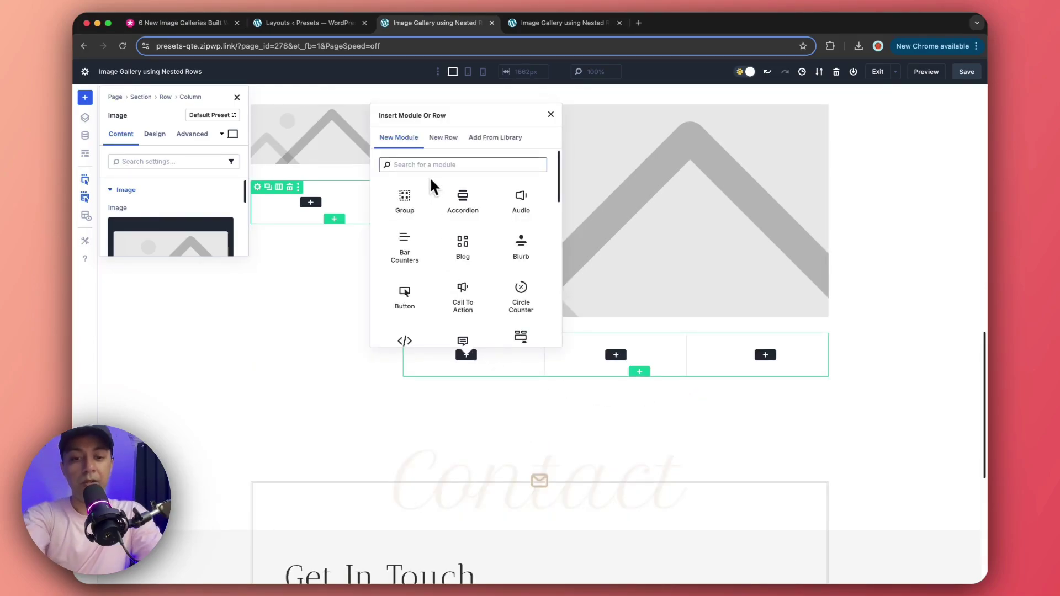
text(im)
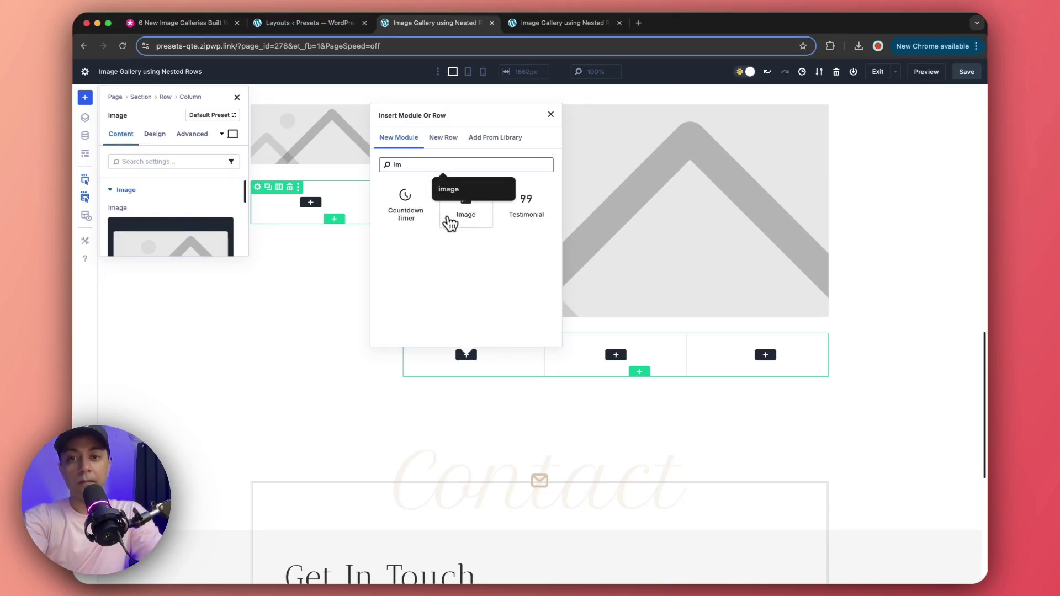
click(449, 220)
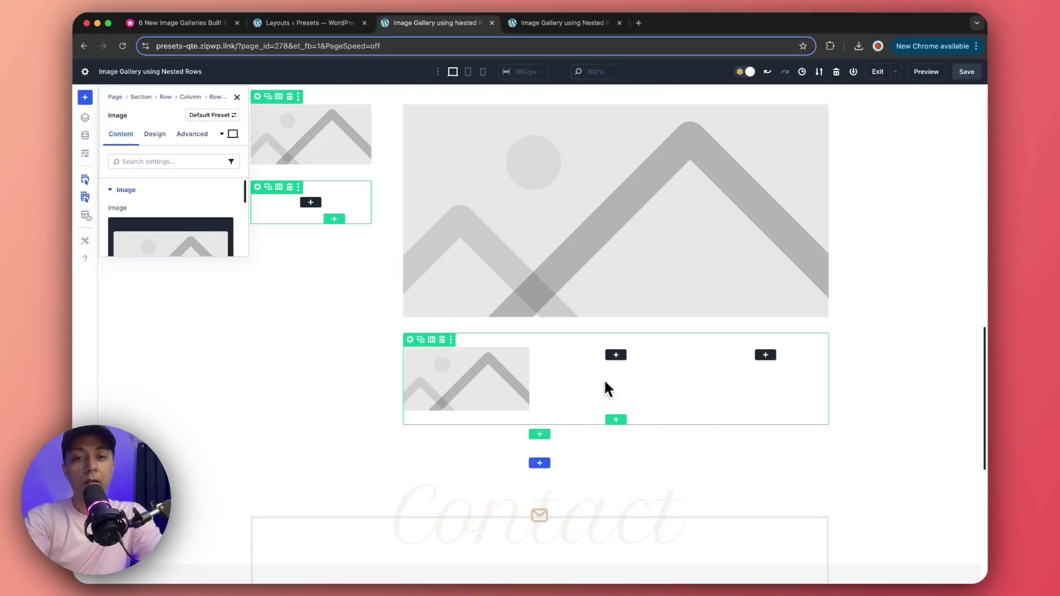
click(615, 355)
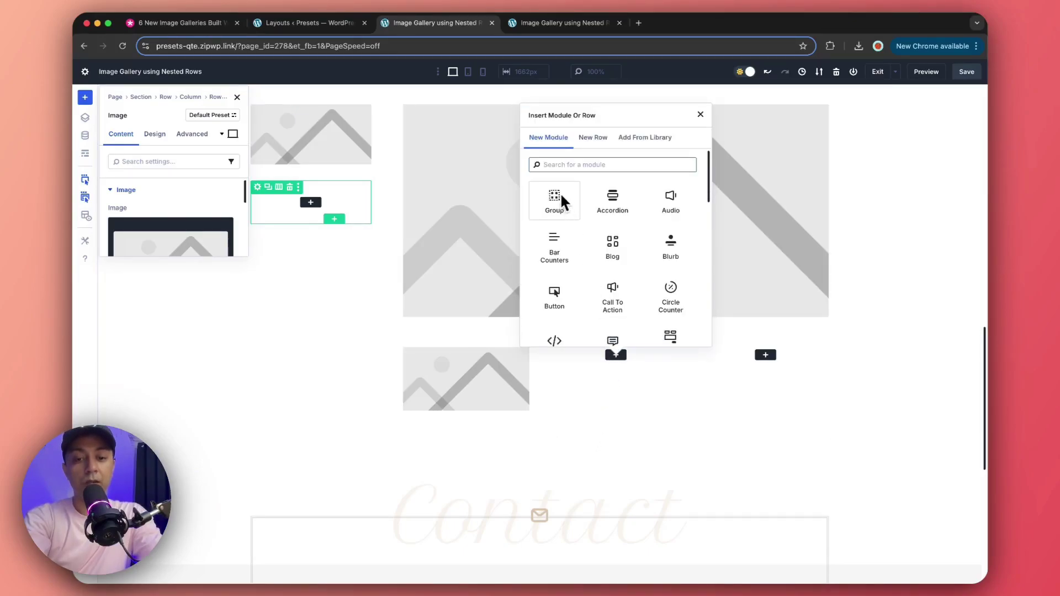
text(ima)
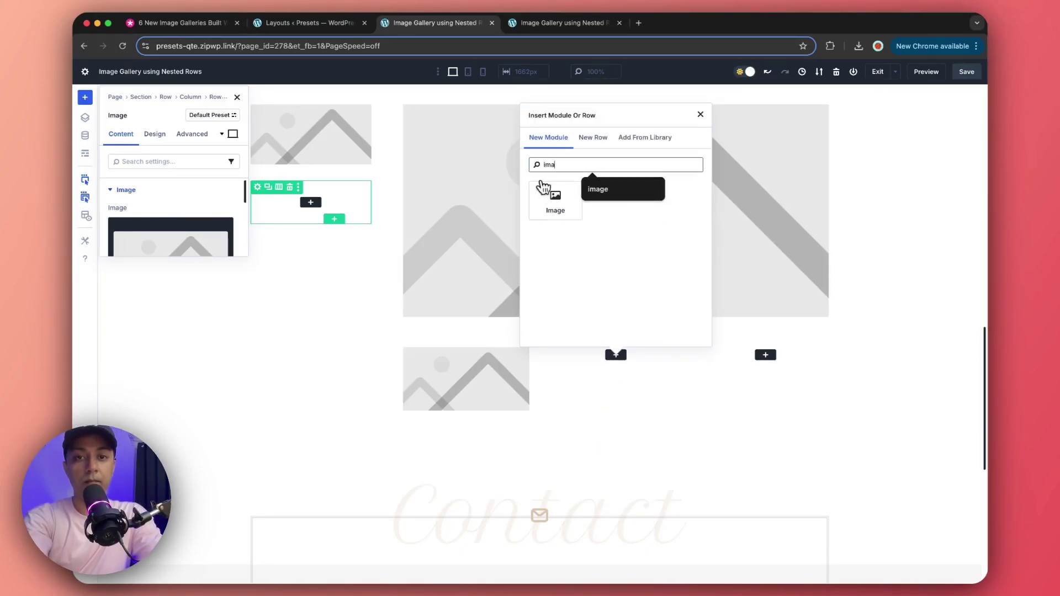
click(555, 202)
click(765, 356)
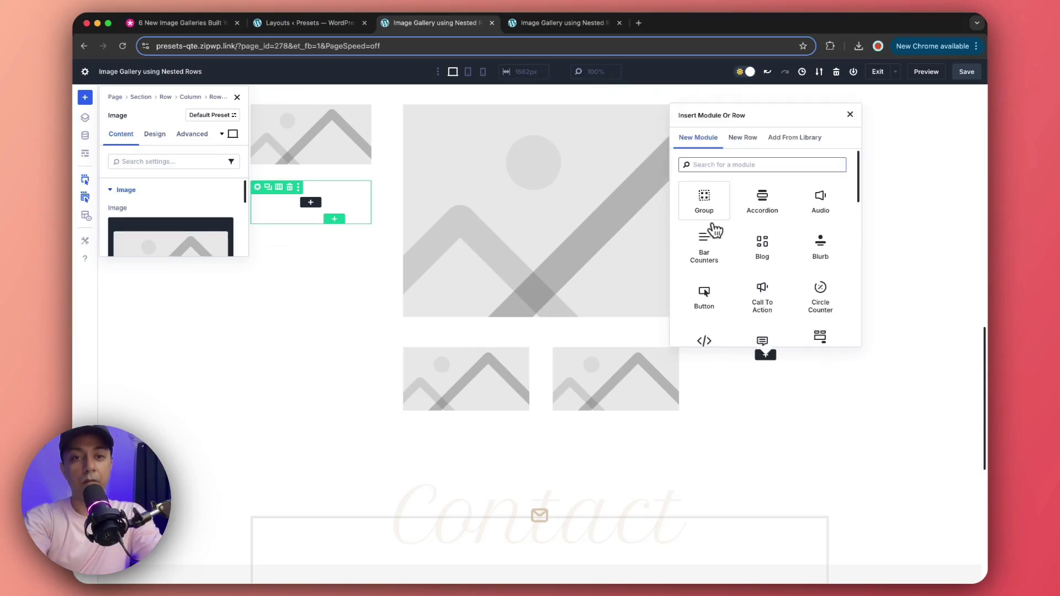
text(ima)
click(705, 202)
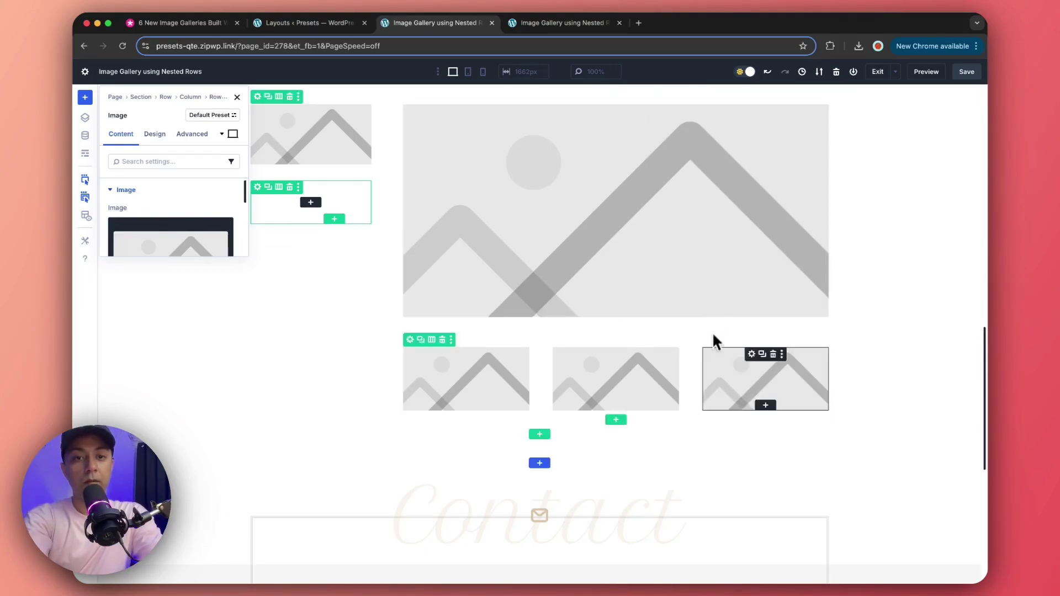
Step: Scroll between the Highlights gallery and the new placeholder layout to compare them
scroll(420, 331, up, 6)
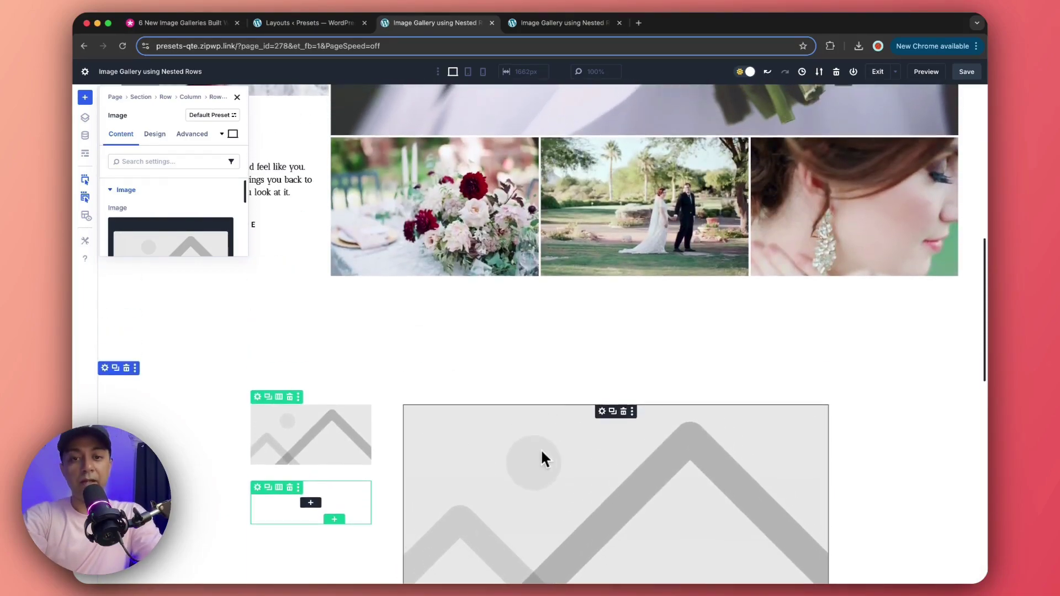
scroll(491, 465, up, 10)
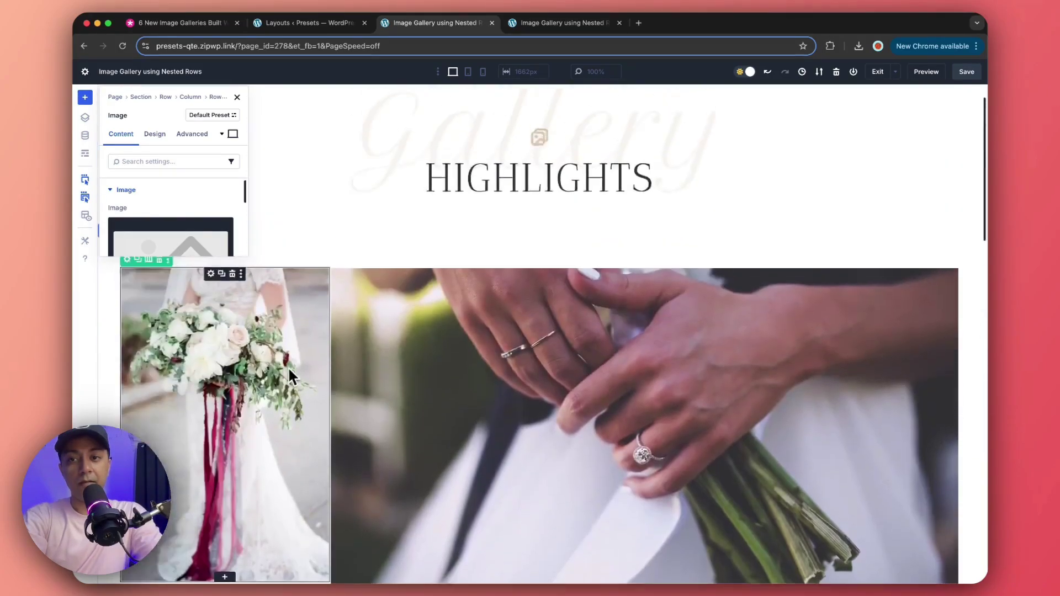
scroll(343, 364, down, 5)
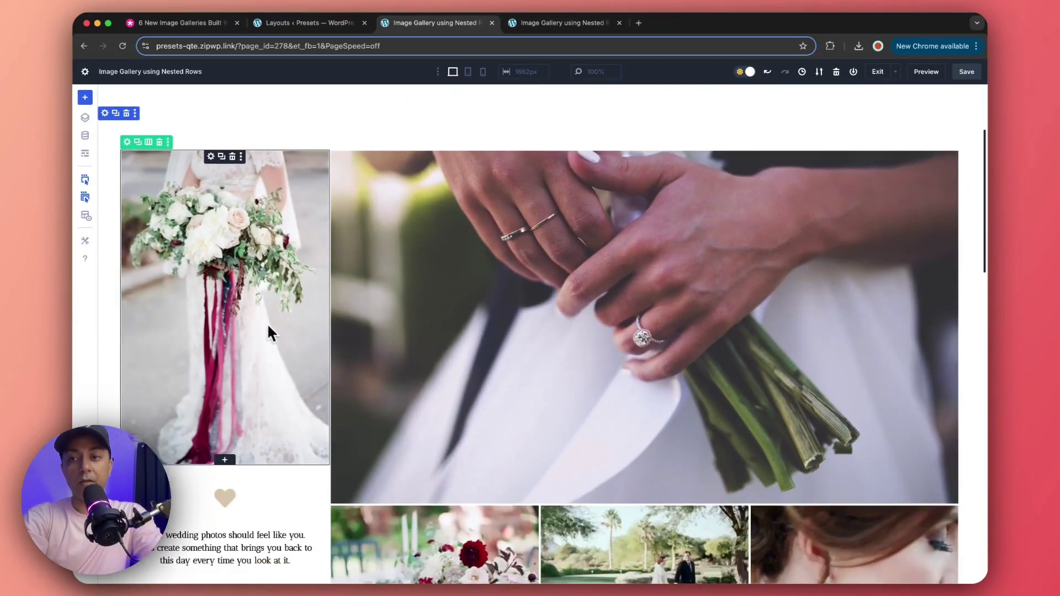
scroll(271, 403, down, 2)
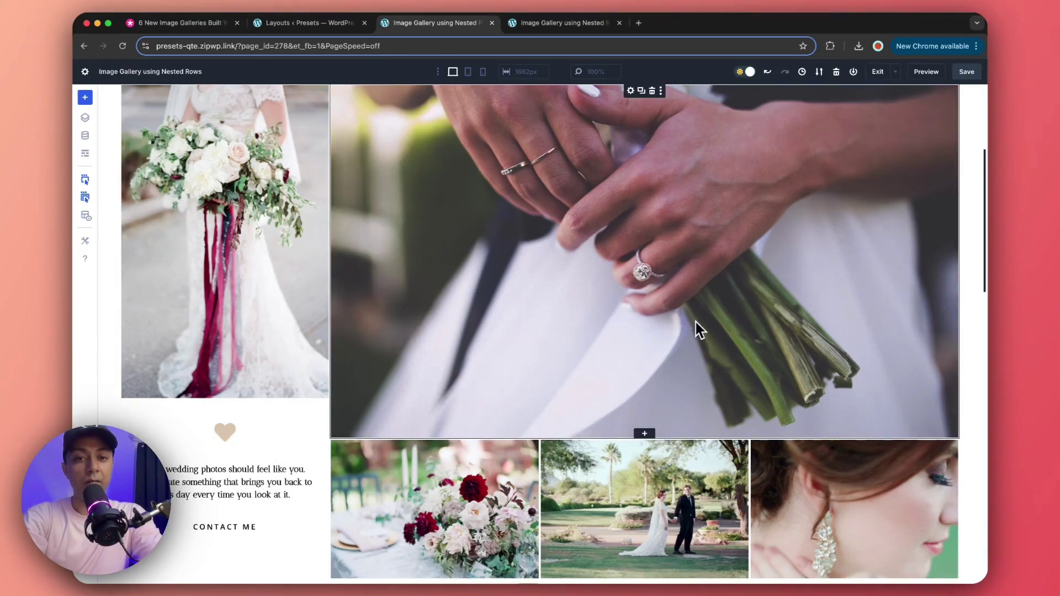
scroll(596, 358, down, 5)
scroll(900, 383, down, 6)
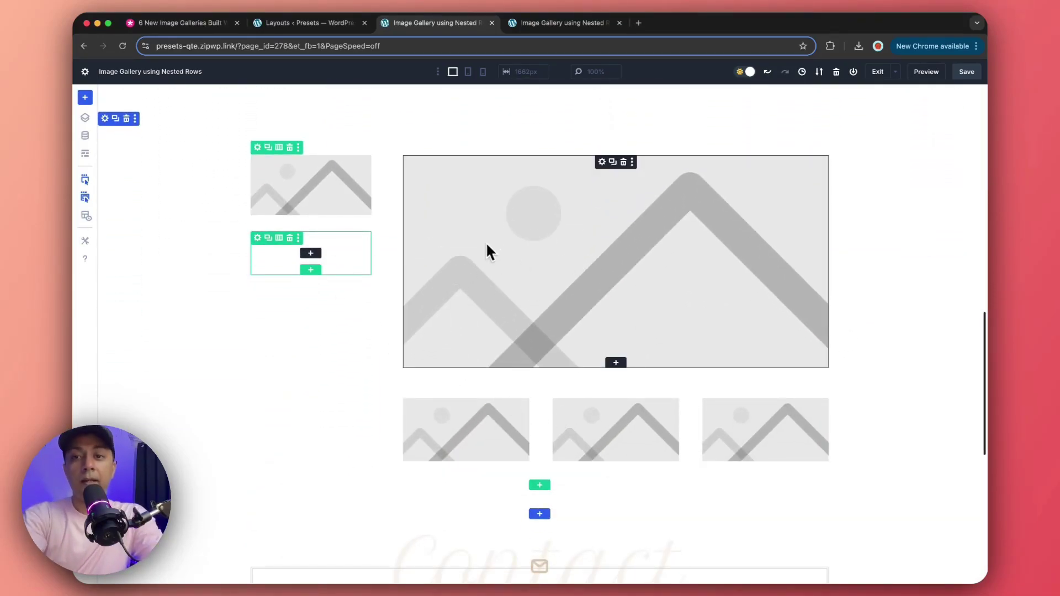
scroll(475, 243, up, 10)
scroll(267, 226, up, 5)
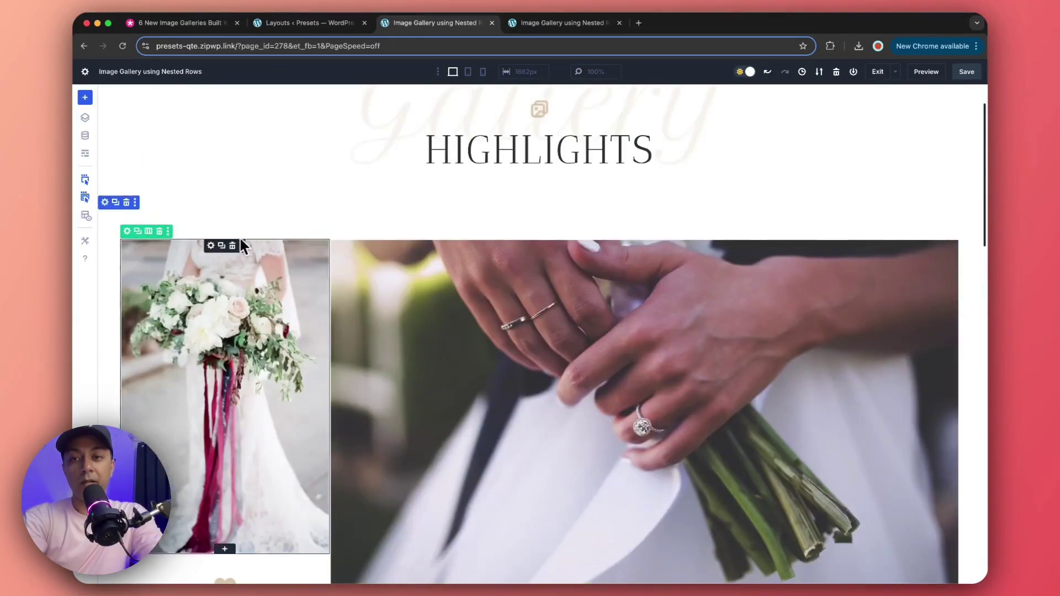
scroll(177, 256, down, 3)
scroll(177, 256, up, 4)
Step: Review the Highlights row's Sizing settings: gutter width 1, equal column heights, 100% width, 95% max width
click(127, 289)
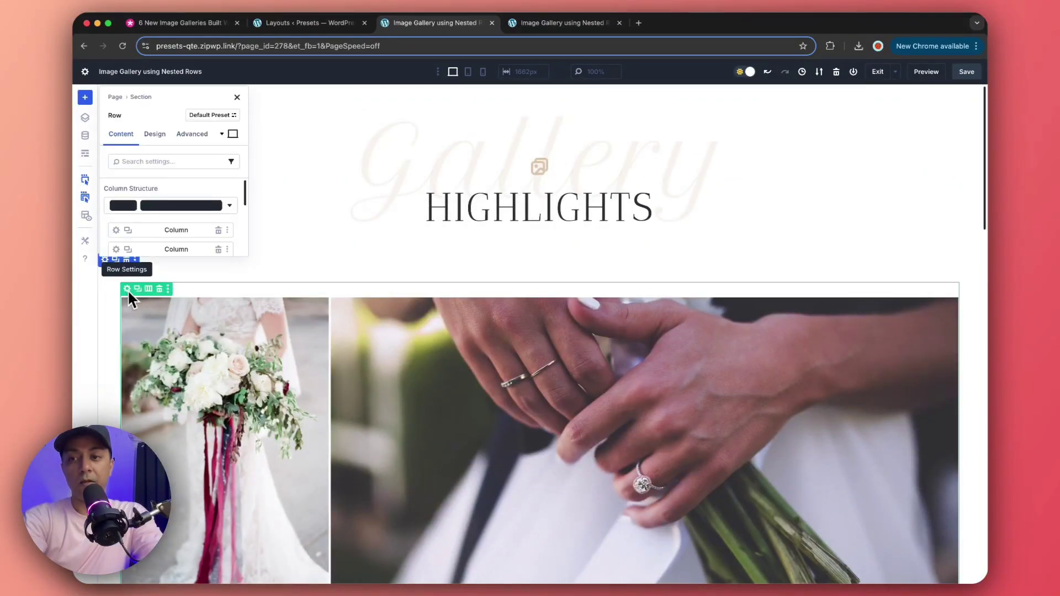
drag(155, 98, 903, 115)
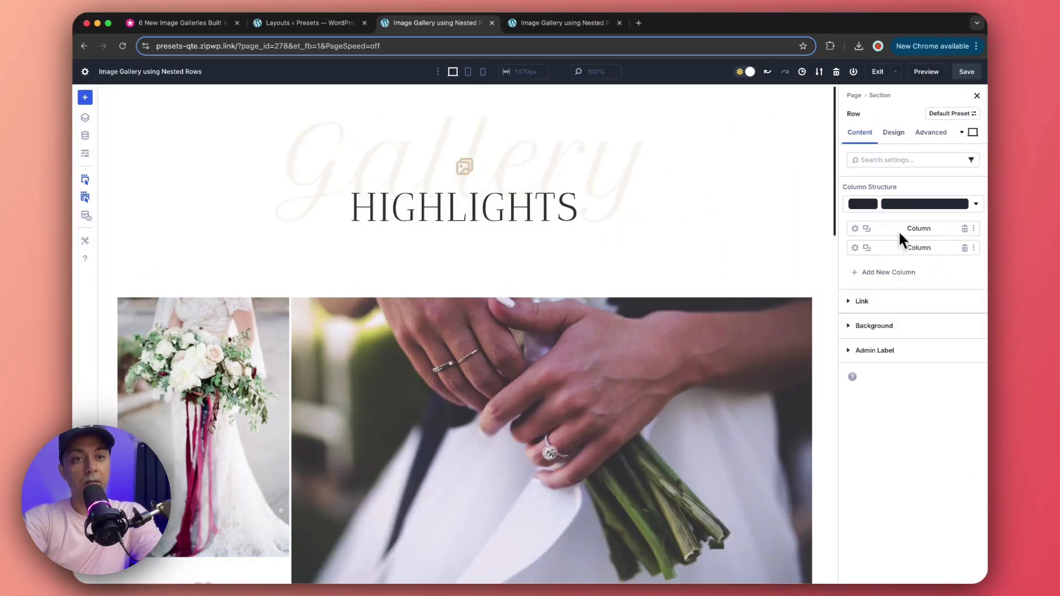
click(893, 133)
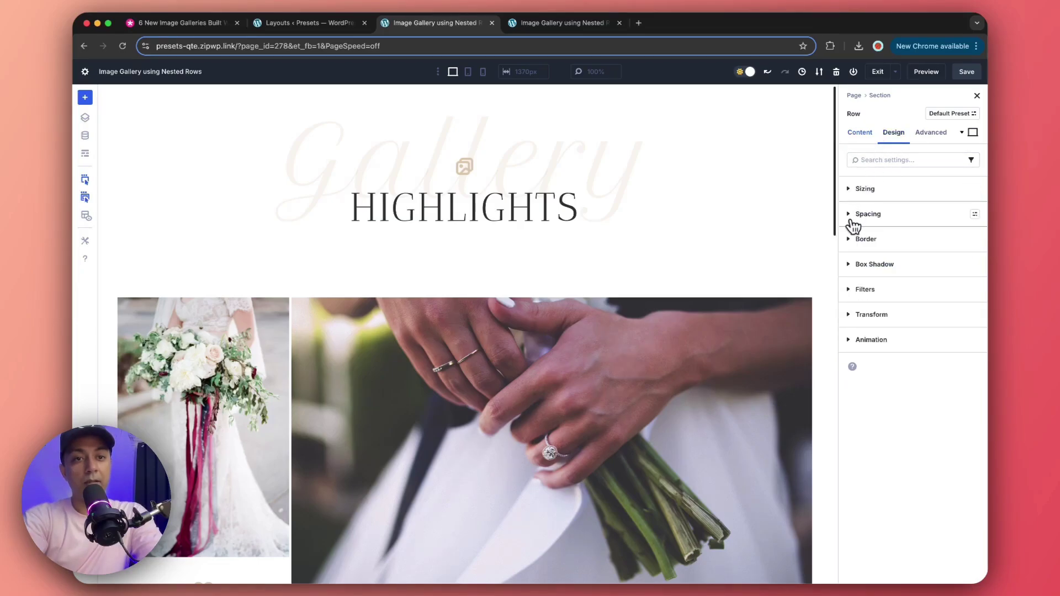
click(852, 190)
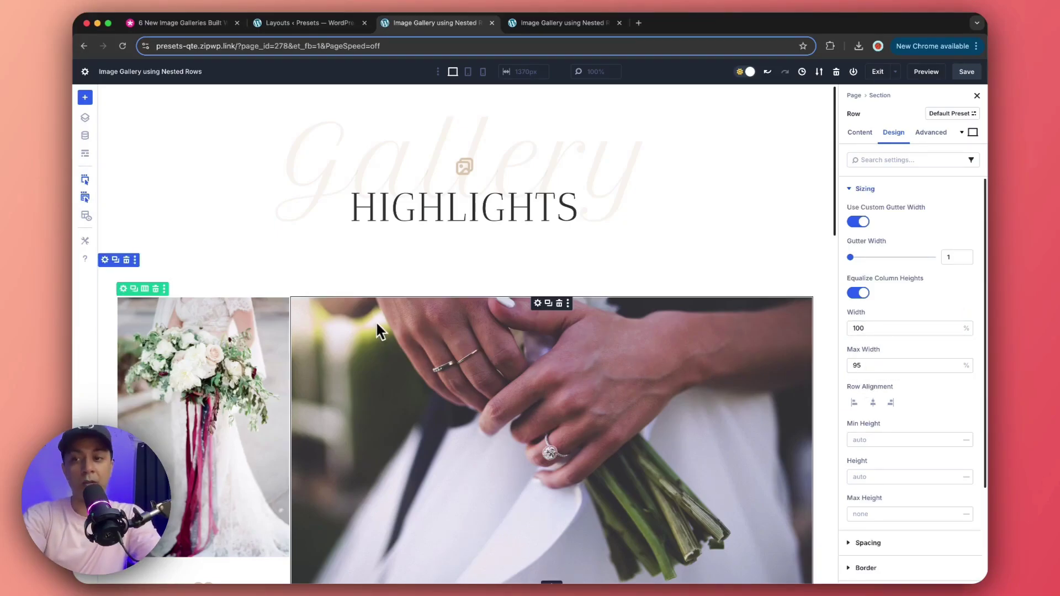
scroll(365, 321, down, 2)
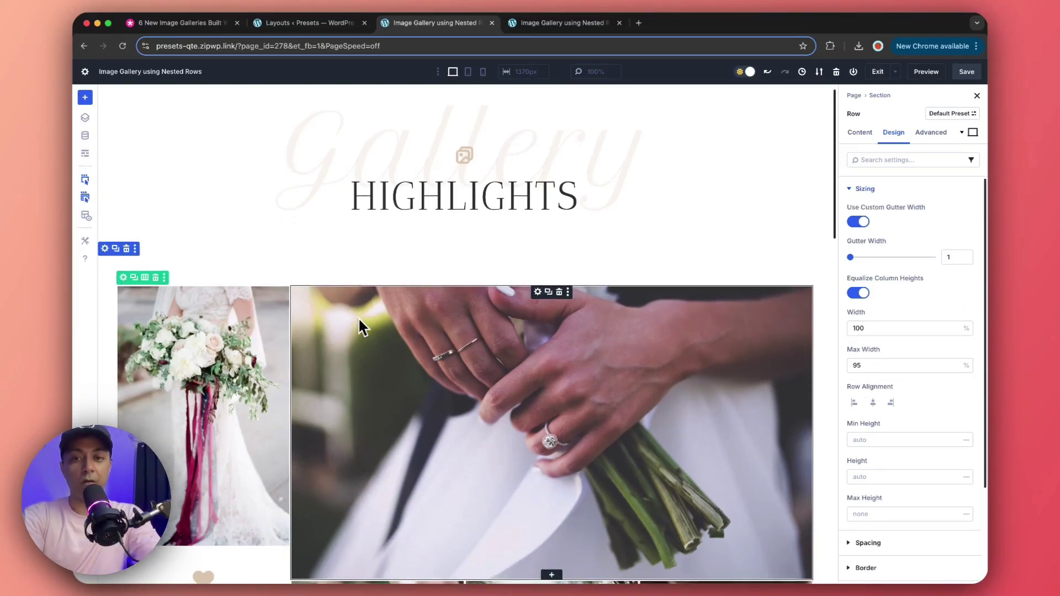
scroll(359, 321, down, 15)
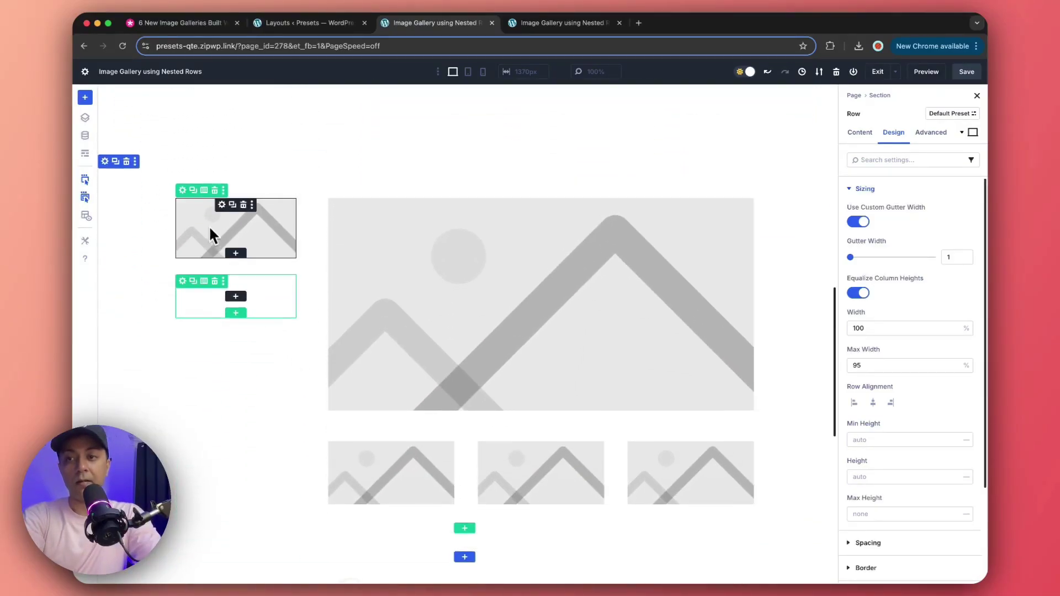
scroll(208, 224, up, 15)
Step: Copy the Highlights row's attributes and paste them onto the new nested-row gallery row
right_click(120, 292)
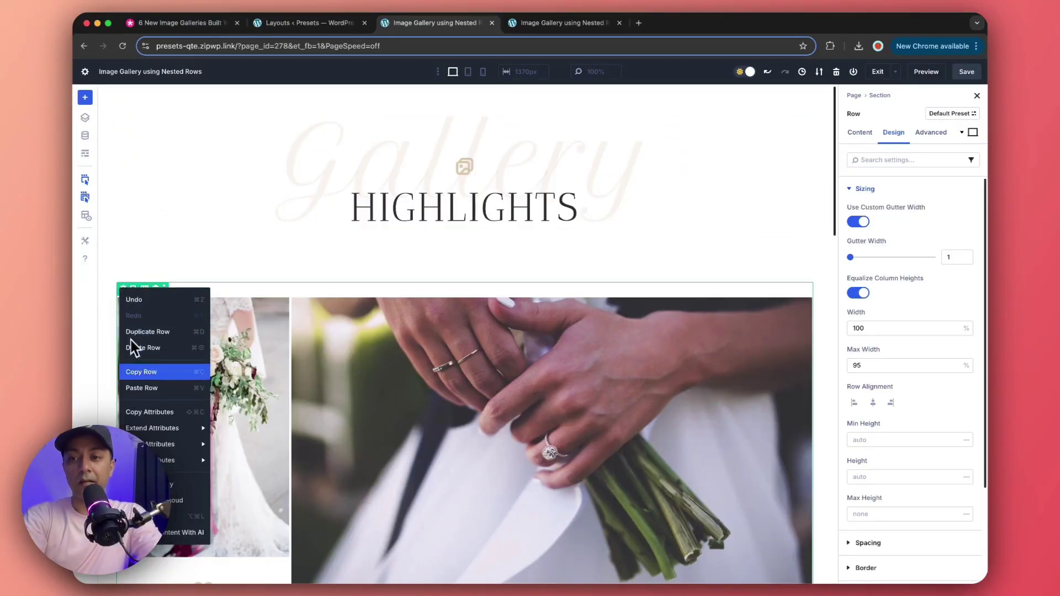
click(148, 413)
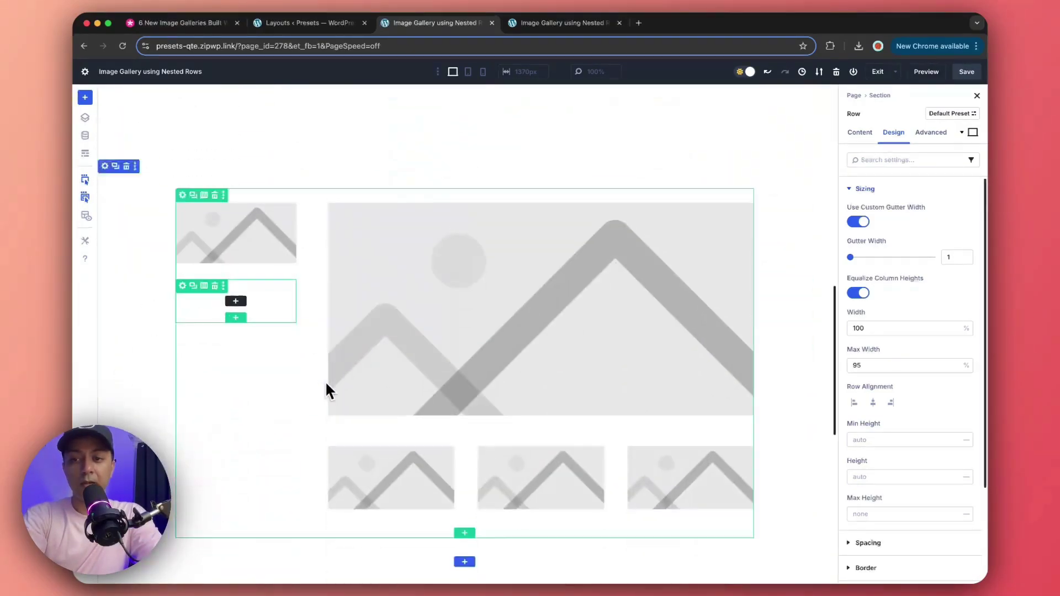
right_click(190, 201)
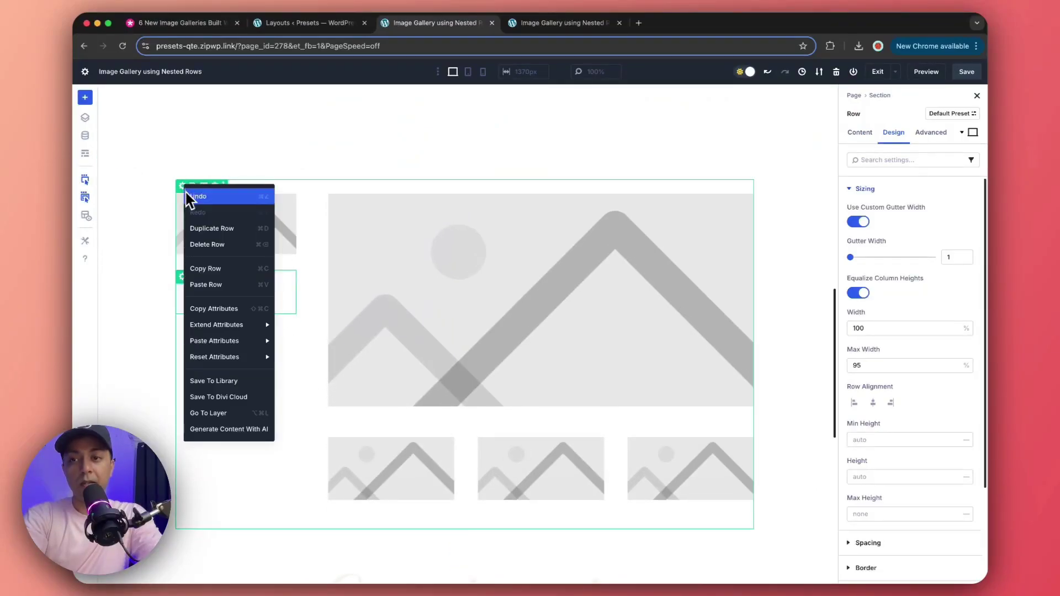
mouse_move(210, 342)
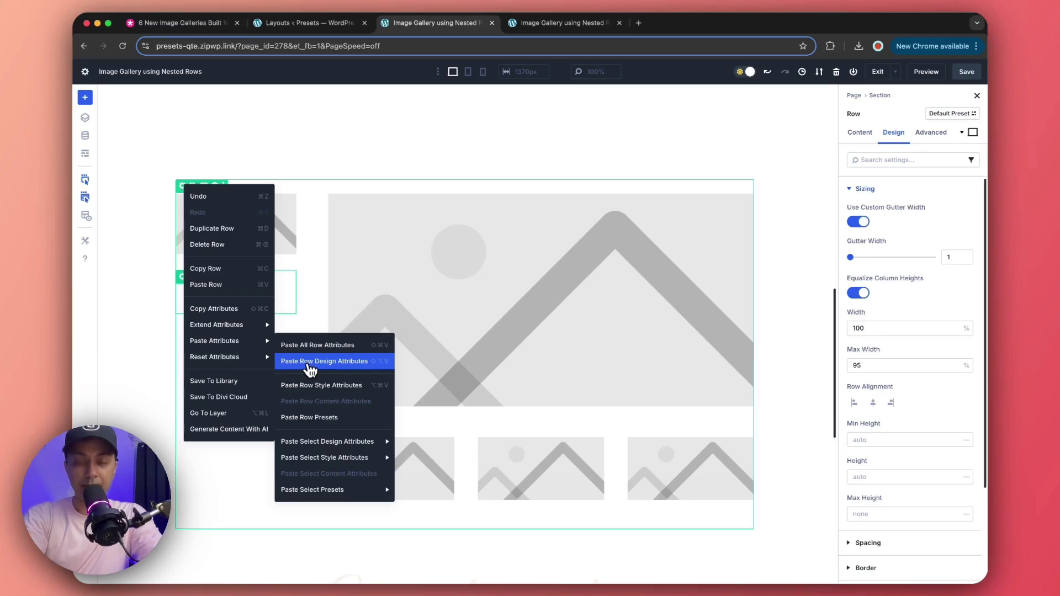
click(310, 363)
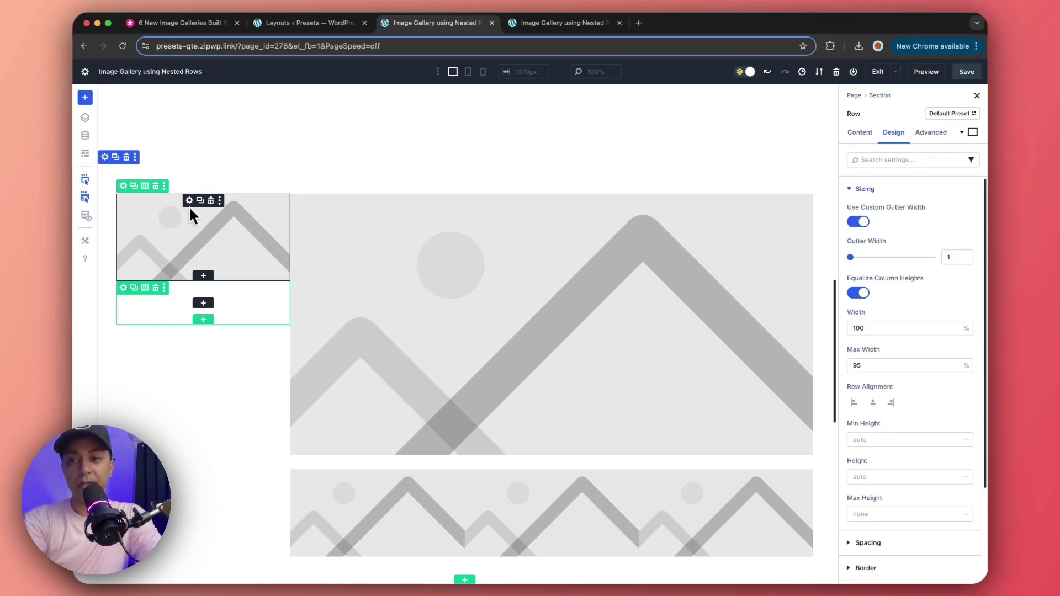
Step: Put the bride-with-bouquet photo in the top-left image and the wedding-hands photo in the large right image
click(194, 246)
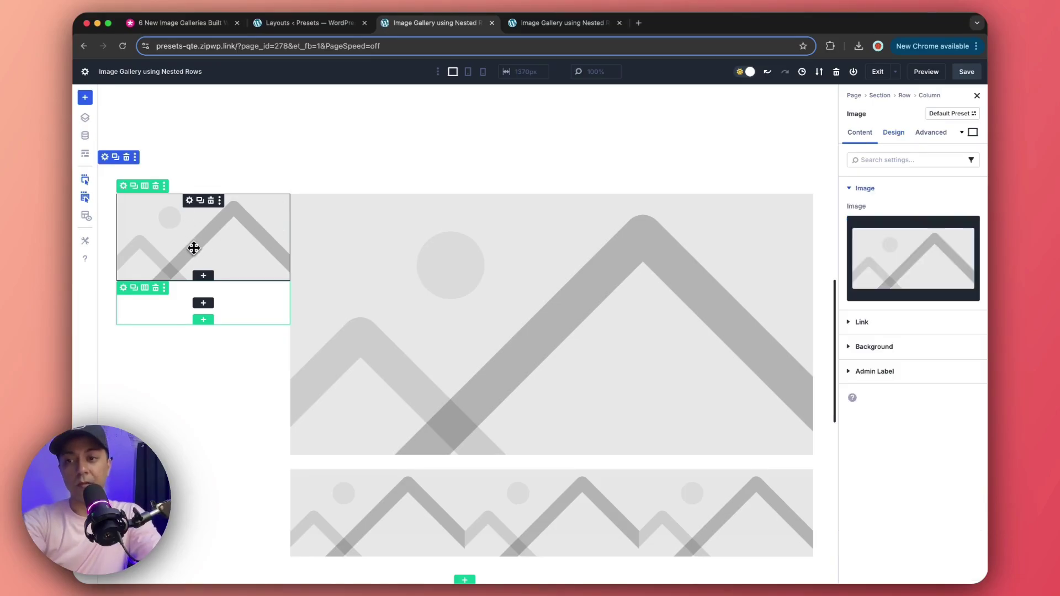
click(901, 254)
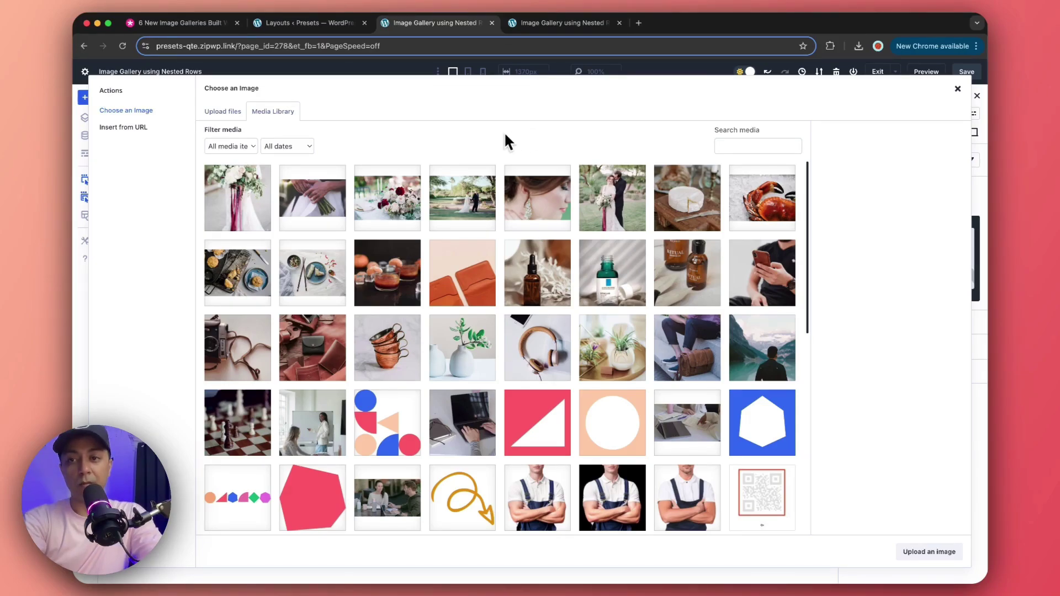
click(250, 225)
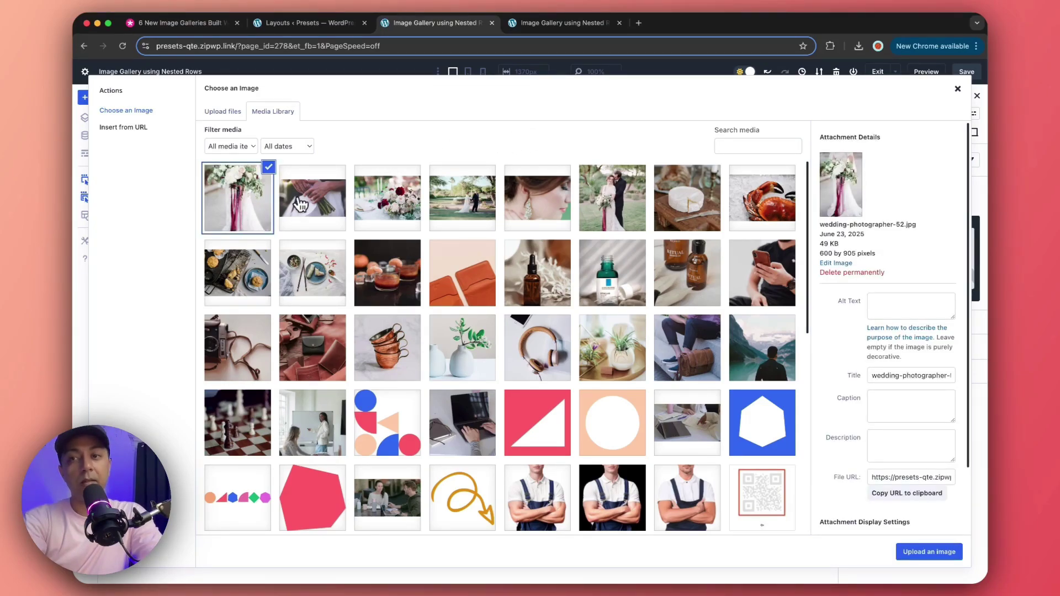
click(933, 553)
scroll(285, 276, down, 2)
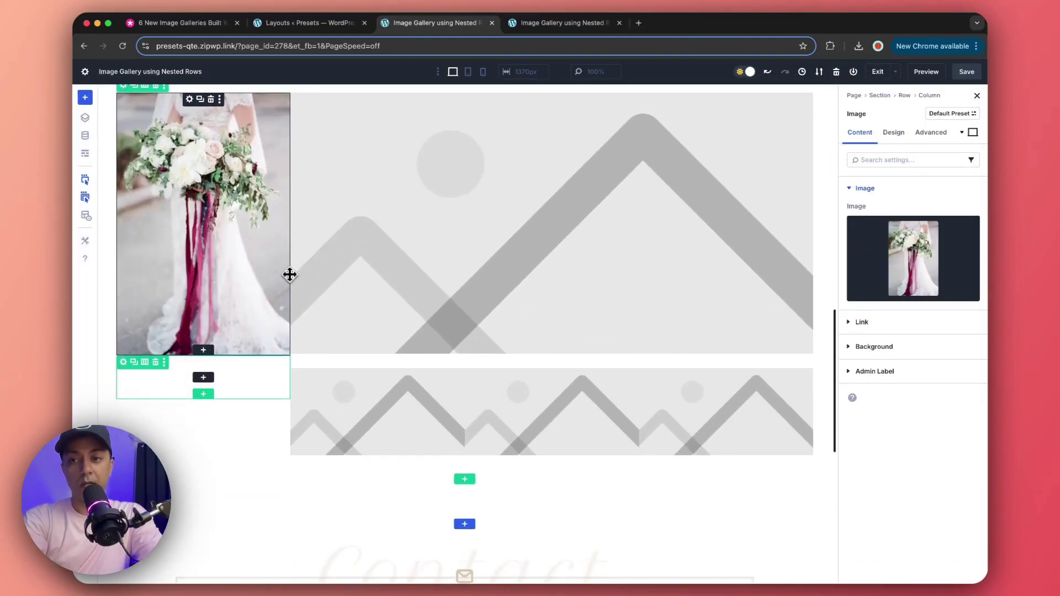
click(551, 265)
click(882, 265)
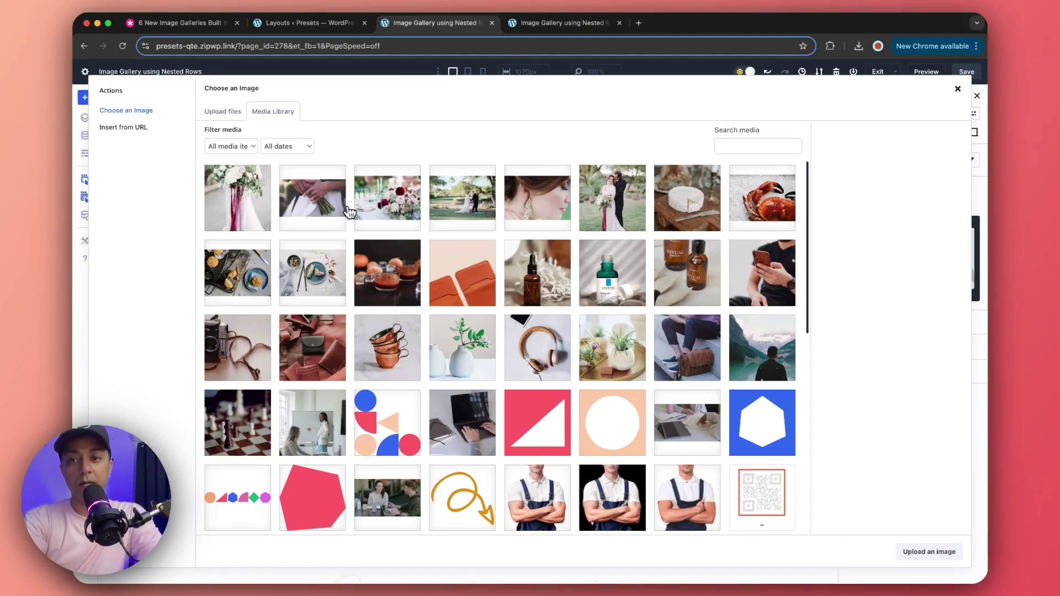
click(341, 211)
click(905, 552)
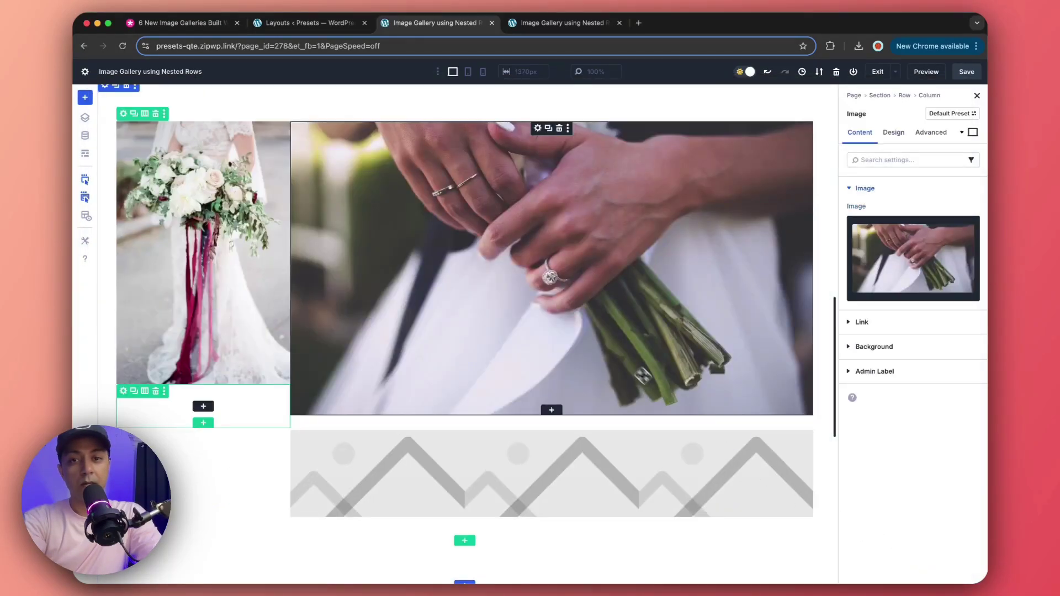
scroll(609, 347, down, 5)
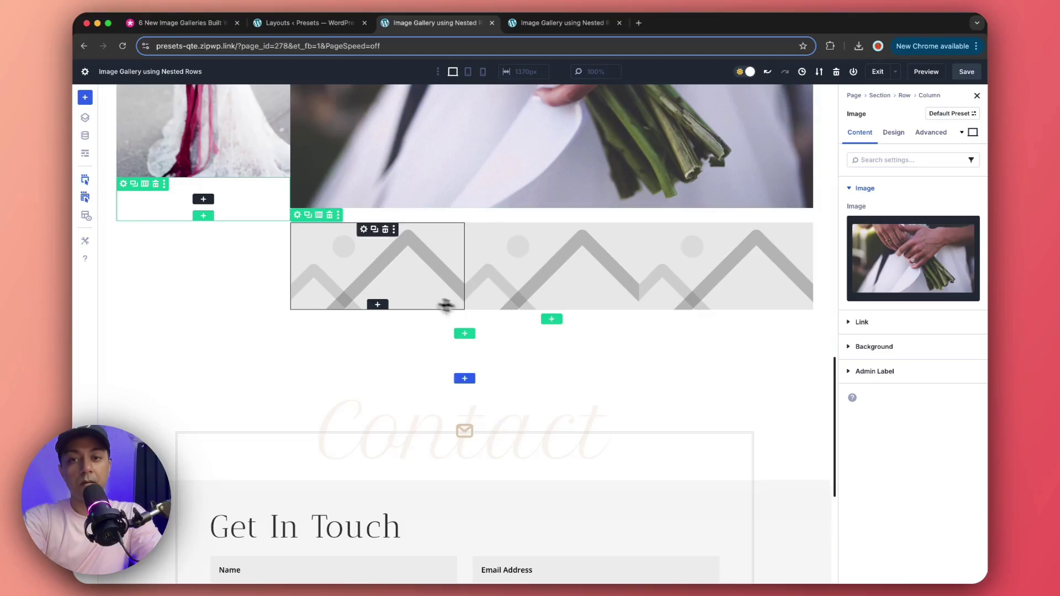
Step: Fill the three small images with the table bouquet, couple-in-the-park and earring portrait photos
click(367, 276)
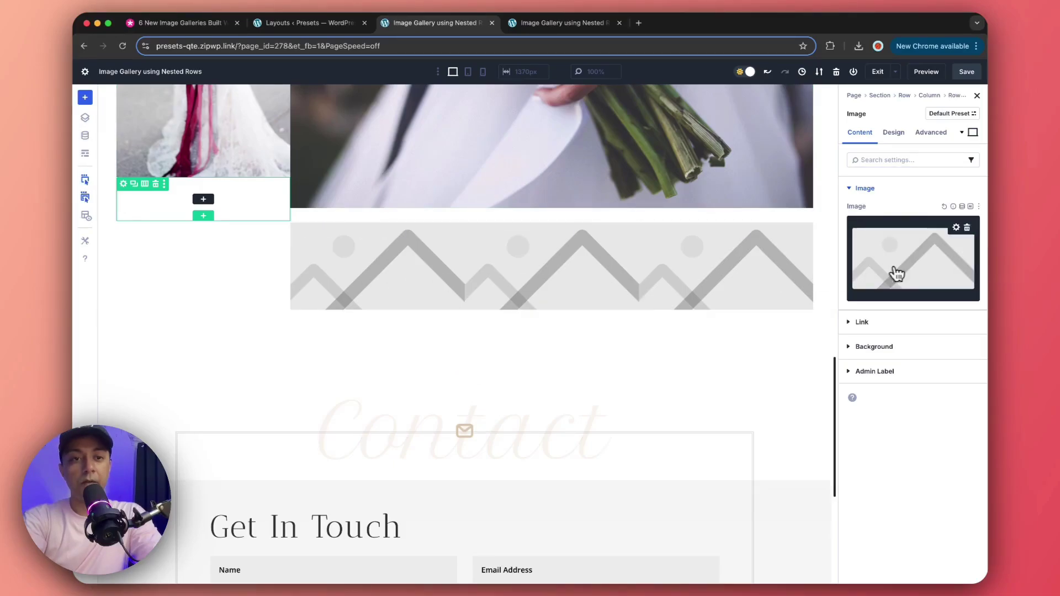
click(957, 269)
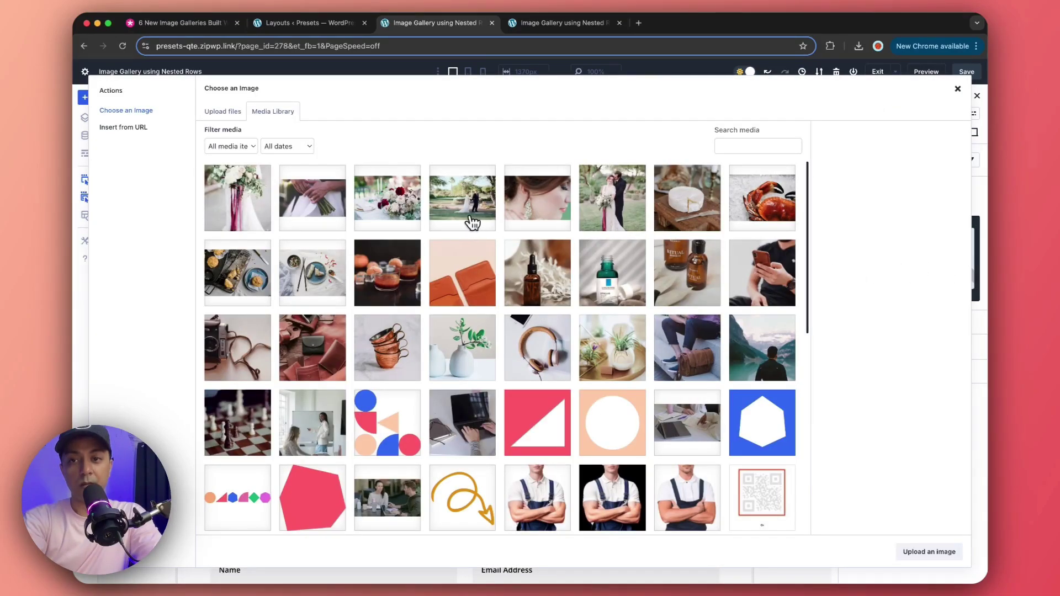
click(387, 221)
click(930, 552)
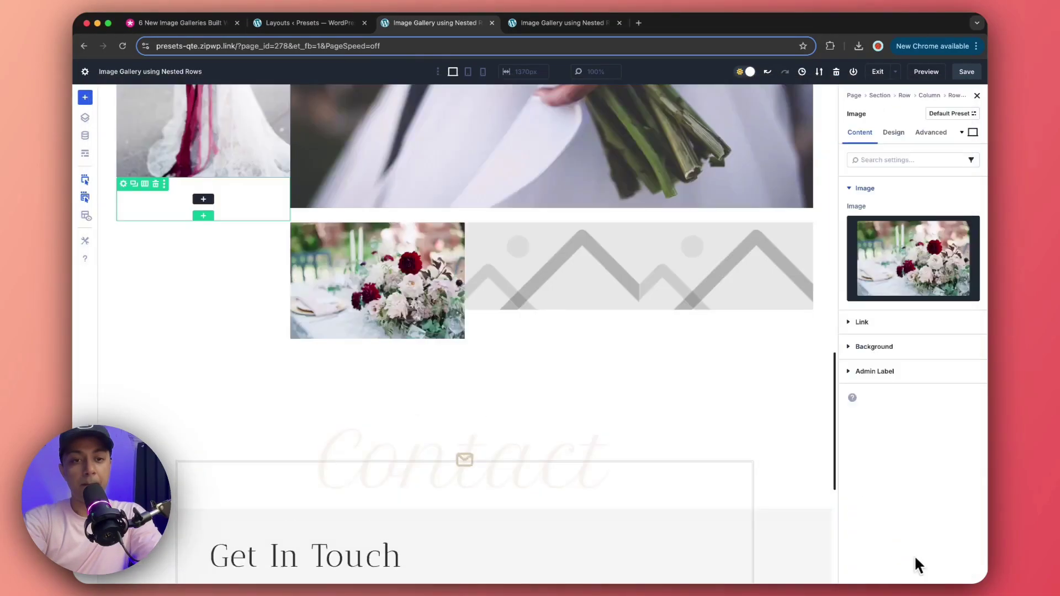
click(864, 262)
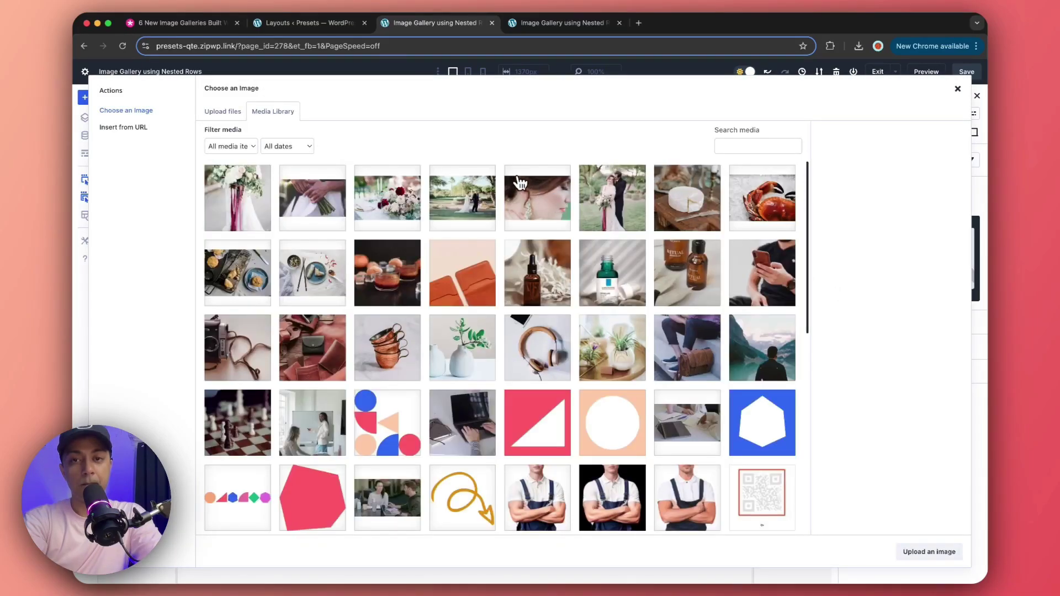
click(470, 210)
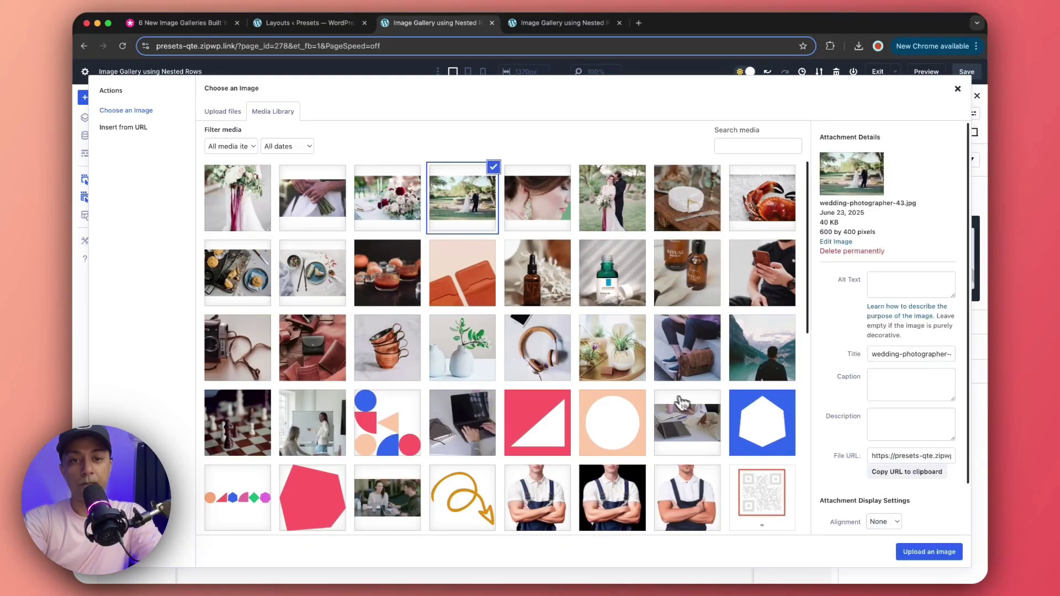
click(899, 552)
click(893, 260)
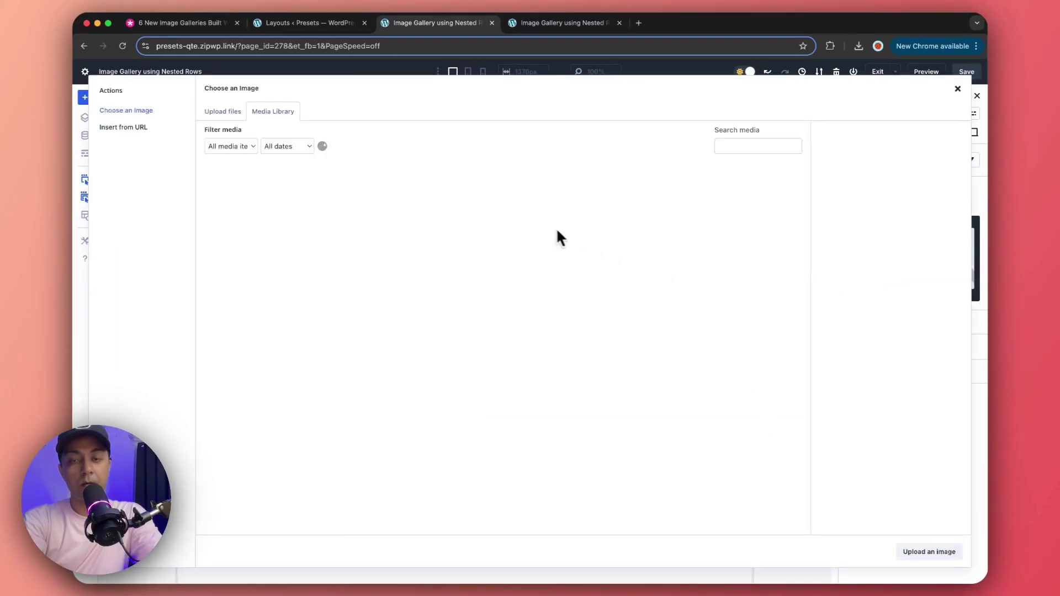
click(529, 208)
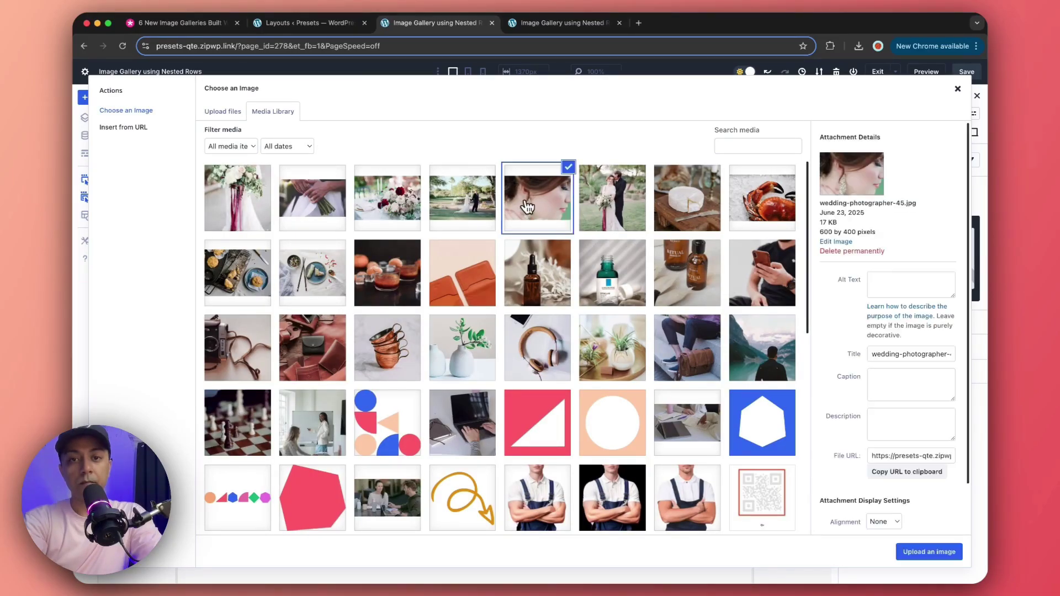
click(906, 552)
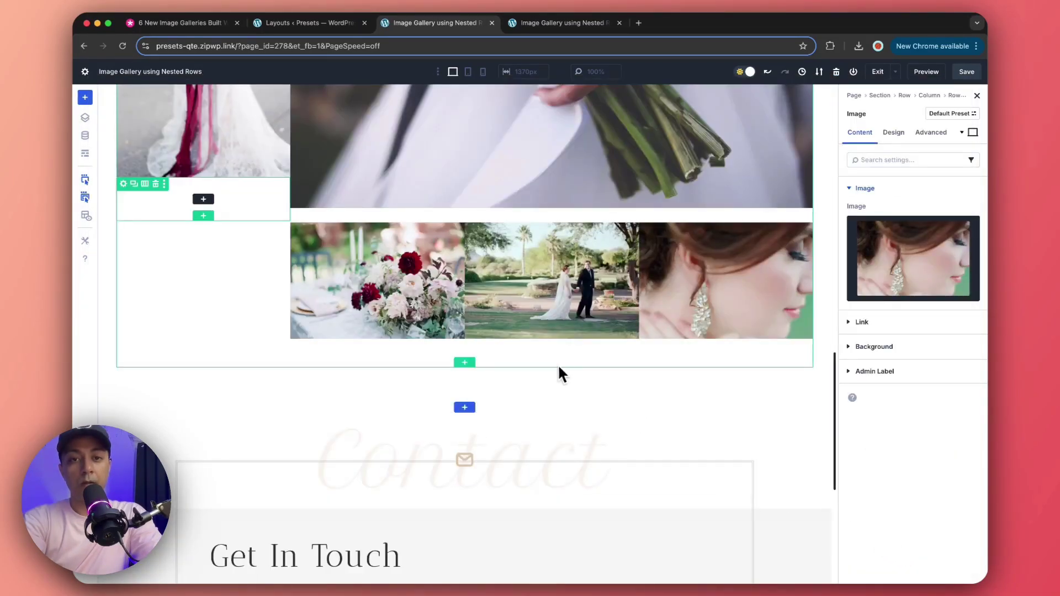
scroll(559, 368, up, 2)
scroll(557, 363, up, 4)
scroll(411, 380, down, 4)
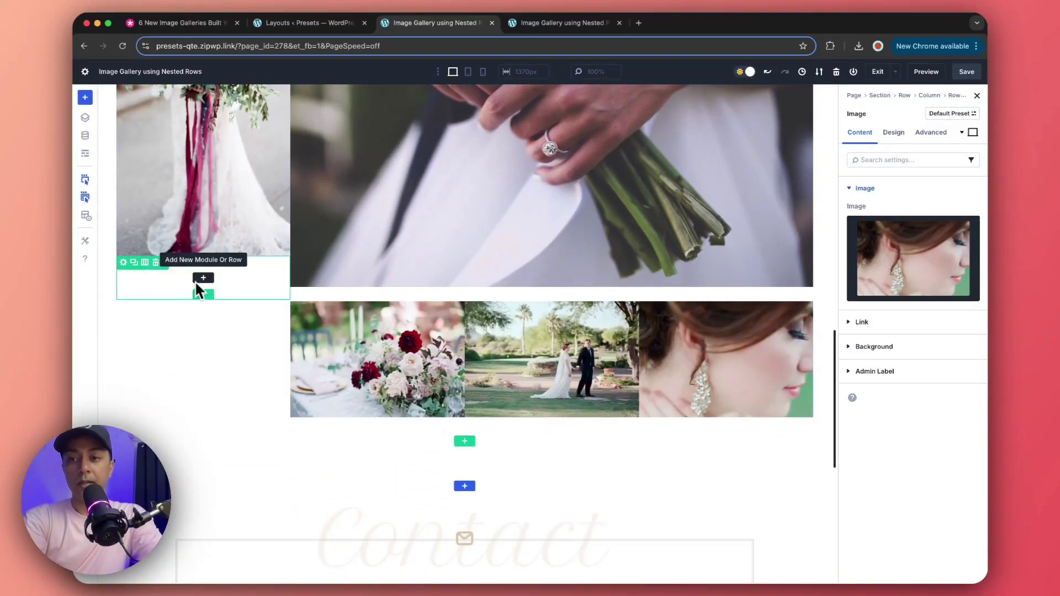
Step: Insert an Icon module directly below the bride photo
scroll(197, 280, up, 3)
scroll(198, 285, up, 5)
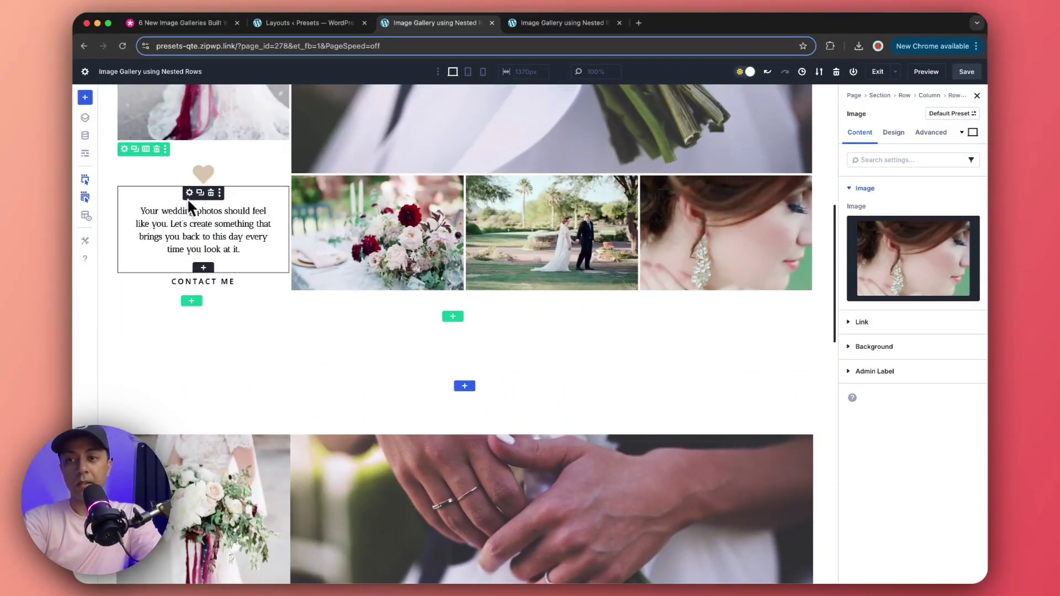
scroll(240, 335, down, 8)
click(204, 325)
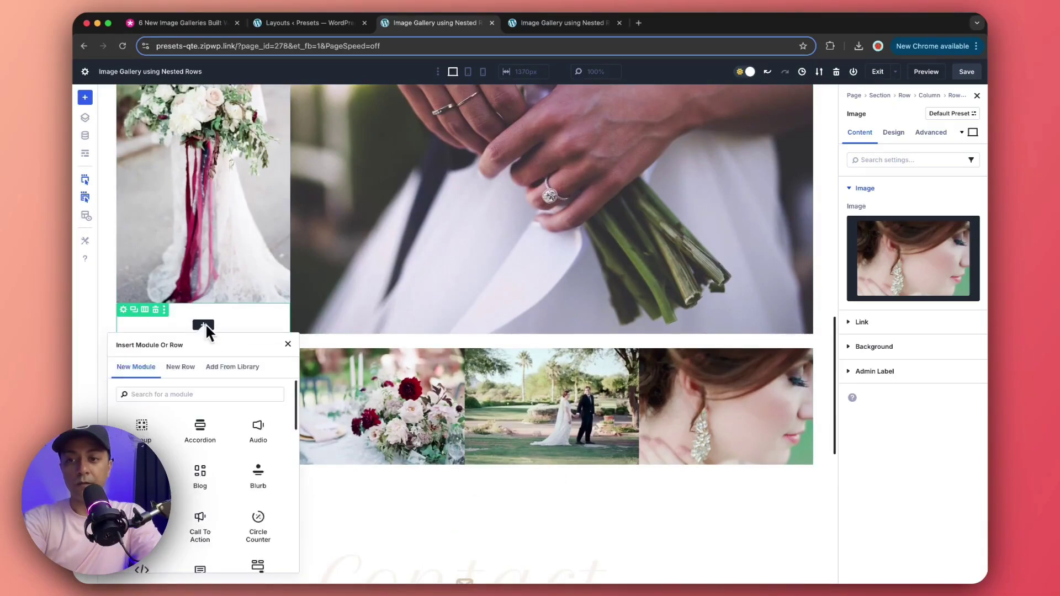
text(icon)
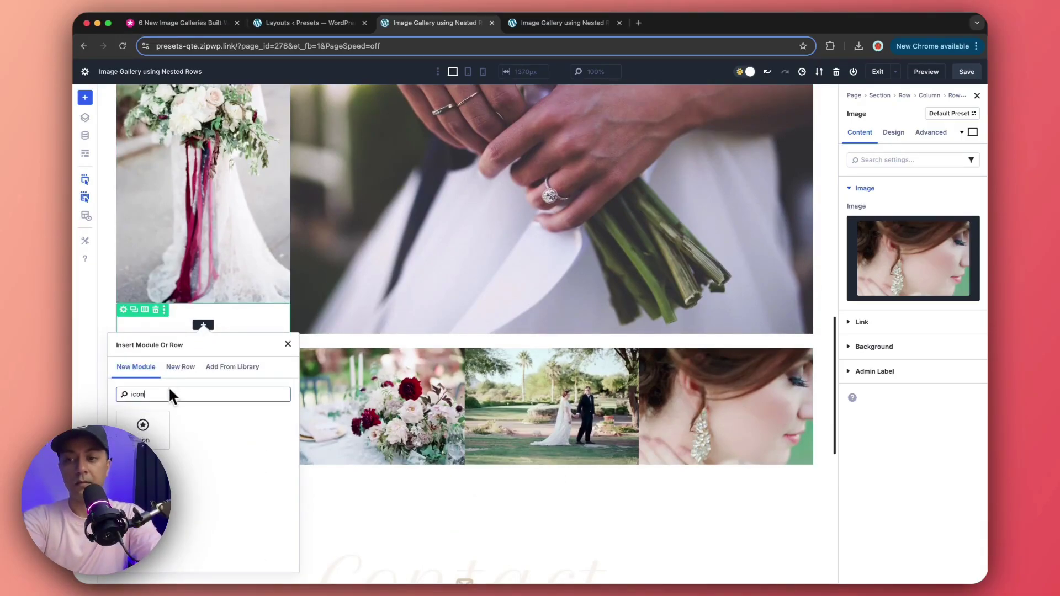
click(143, 427)
scroll(152, 425, down, 2)
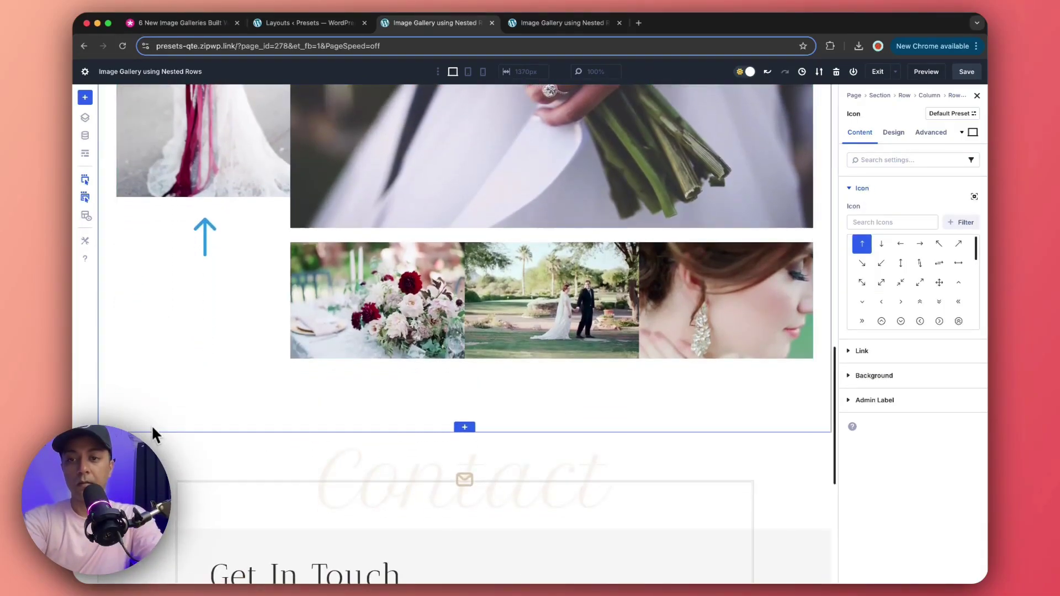
Step: Add a Text module and then a Button module beneath the new icon
click(206, 277)
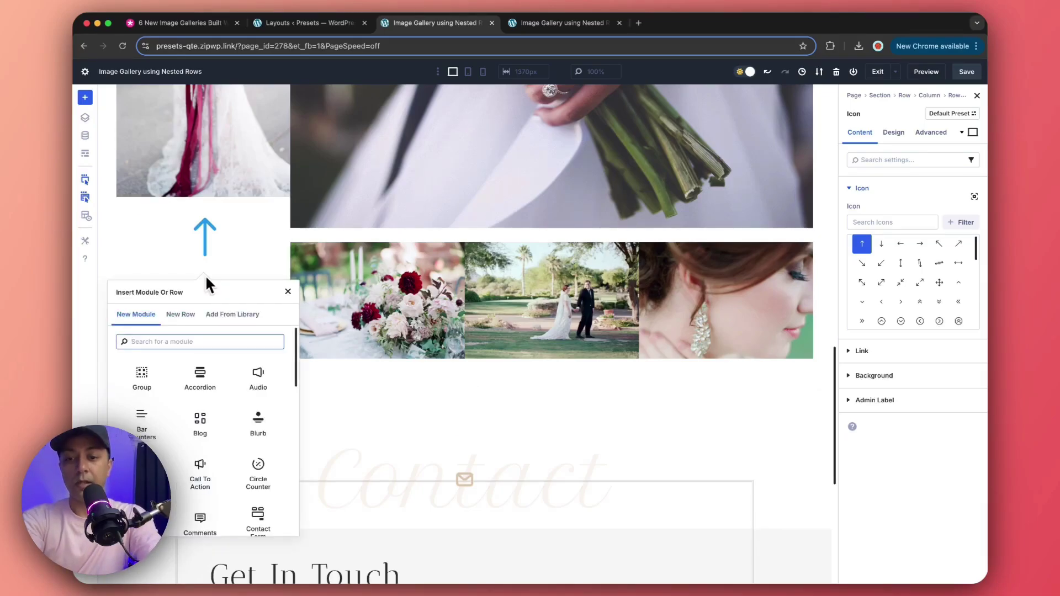
text(te)
click(271, 420)
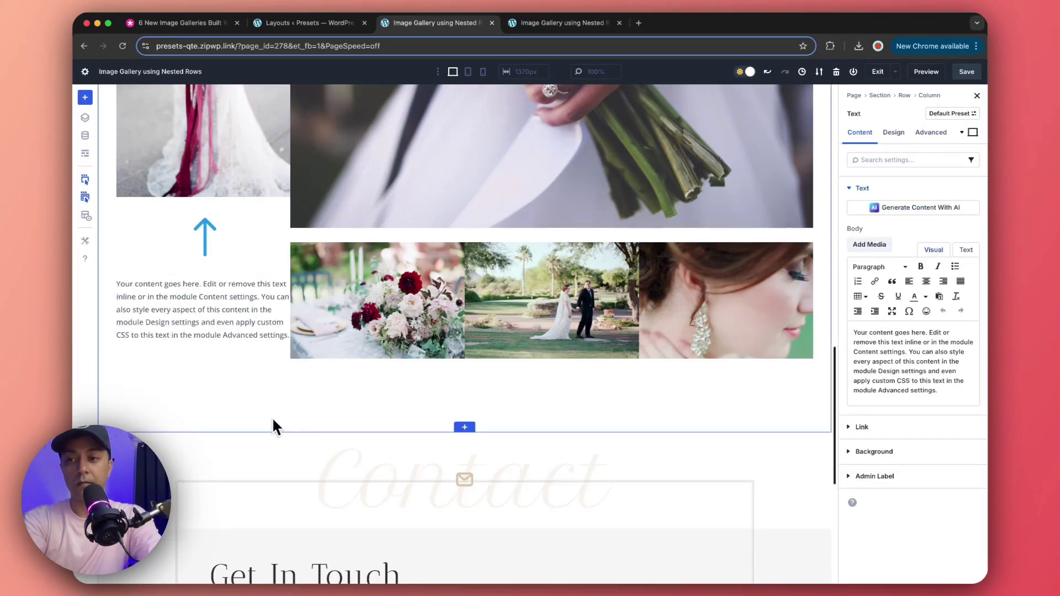
scroll(273, 427, down, 1)
click(202, 280)
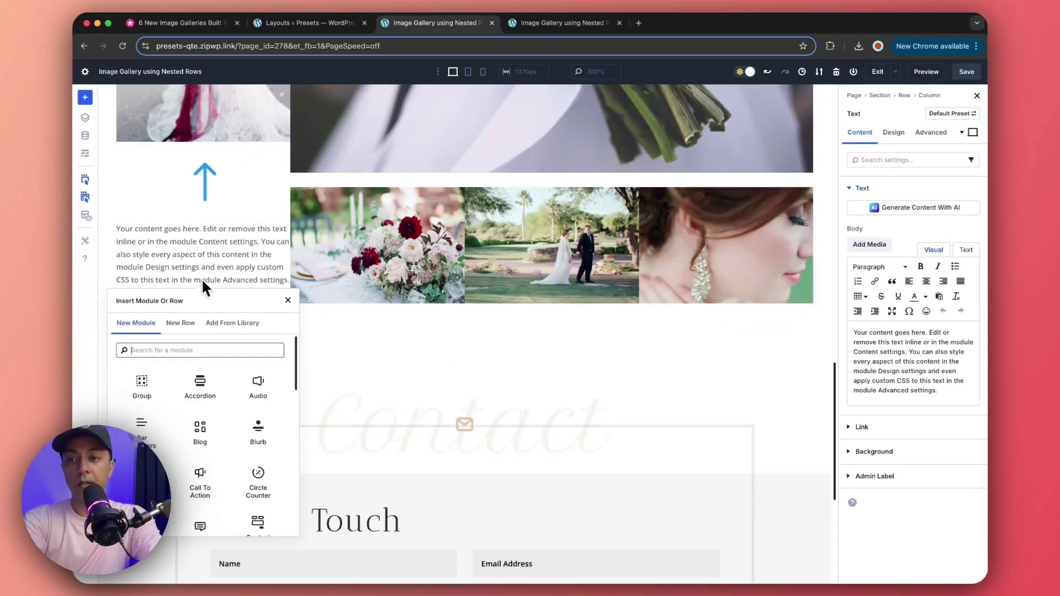
text(but)
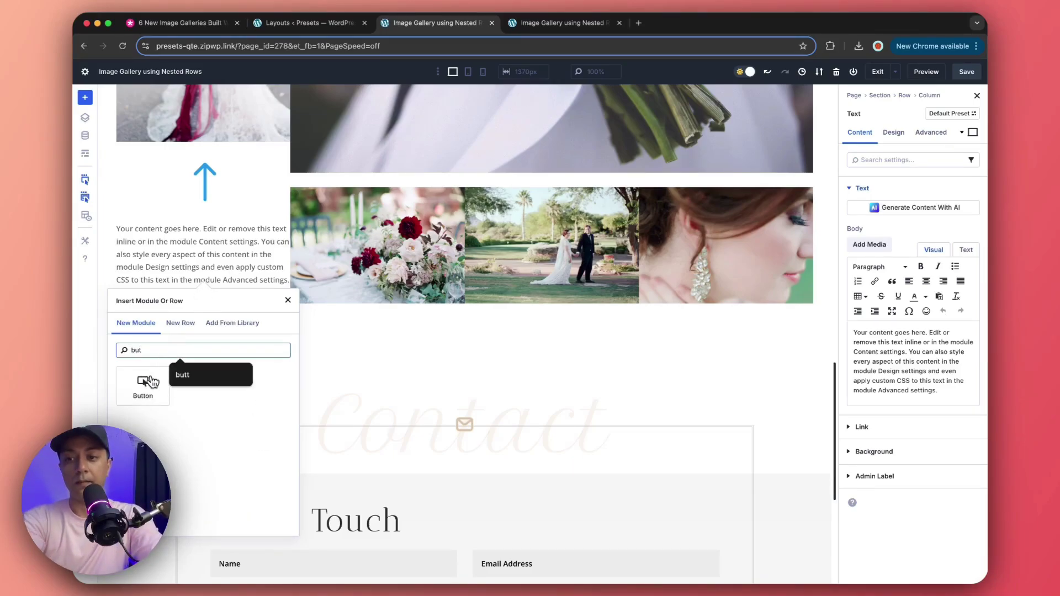
click(148, 381)
scroll(268, 276, up, 1)
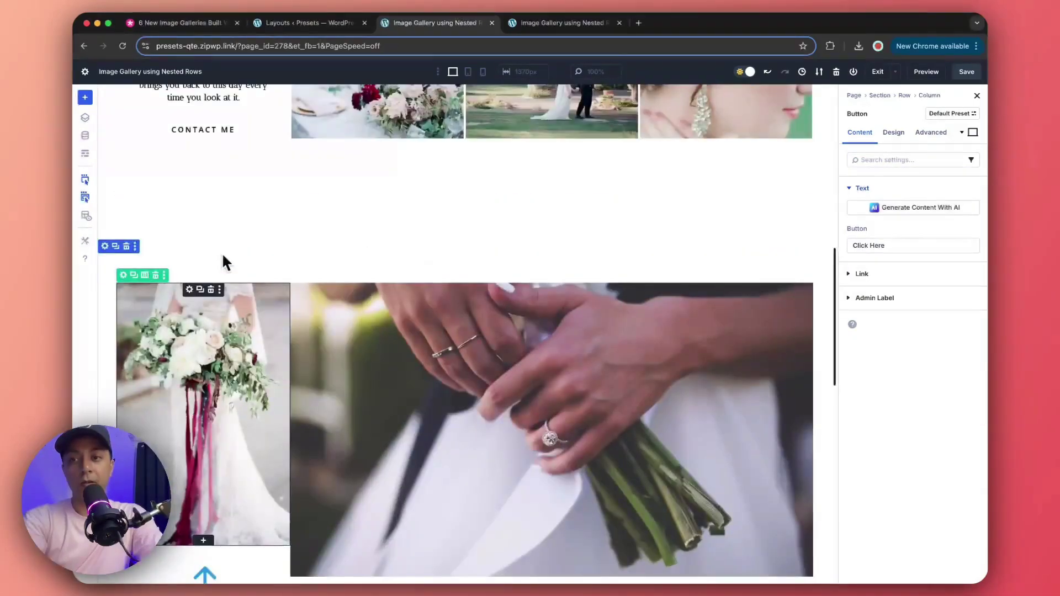
scroll(221, 253, down, 3)
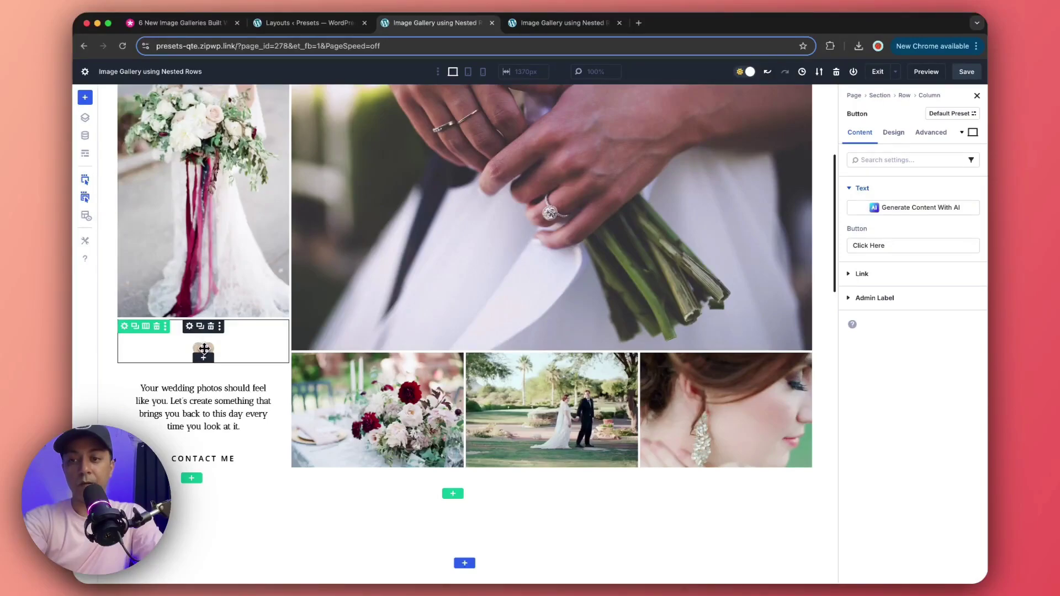
Step: Copy the reference heart icon's attributes onto the new icon and change its icon to a heart
right_click(204, 349)
click(238, 214)
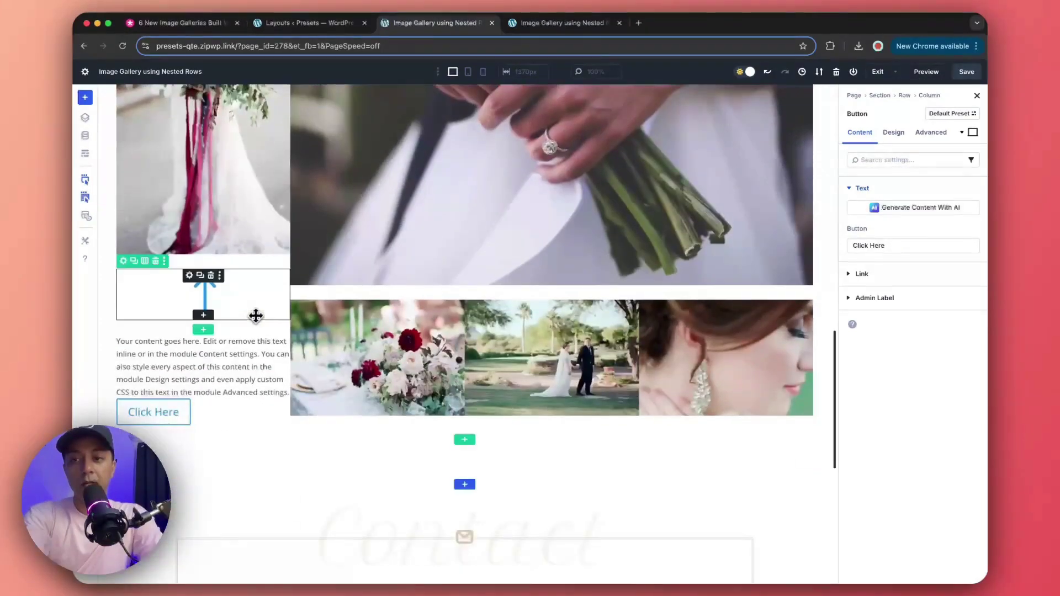
scroll(256, 316, down, 1)
right_click(212, 283)
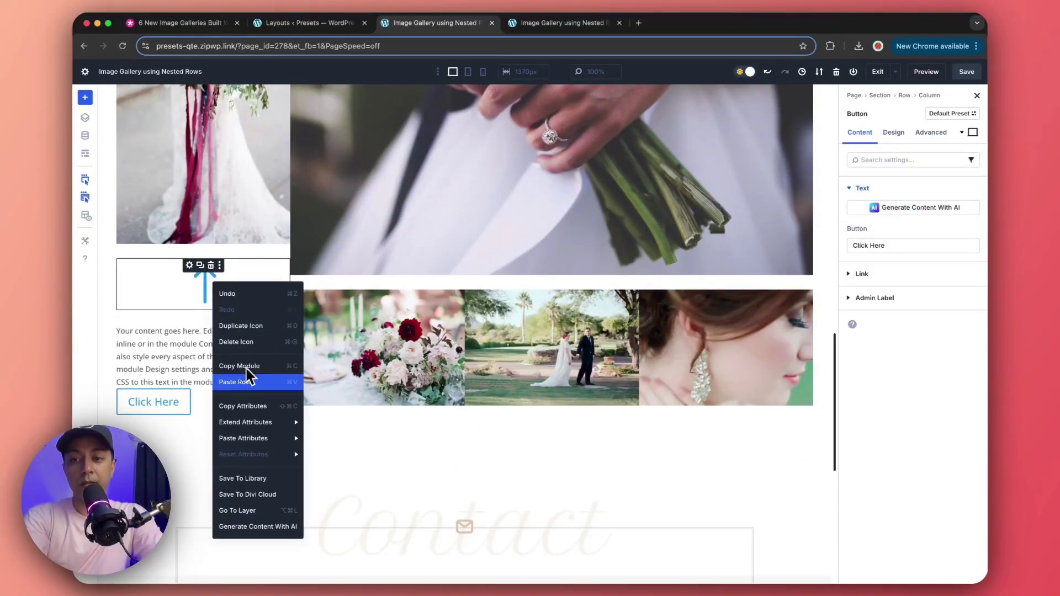
mouse_move(258, 419)
mouse_move(249, 438)
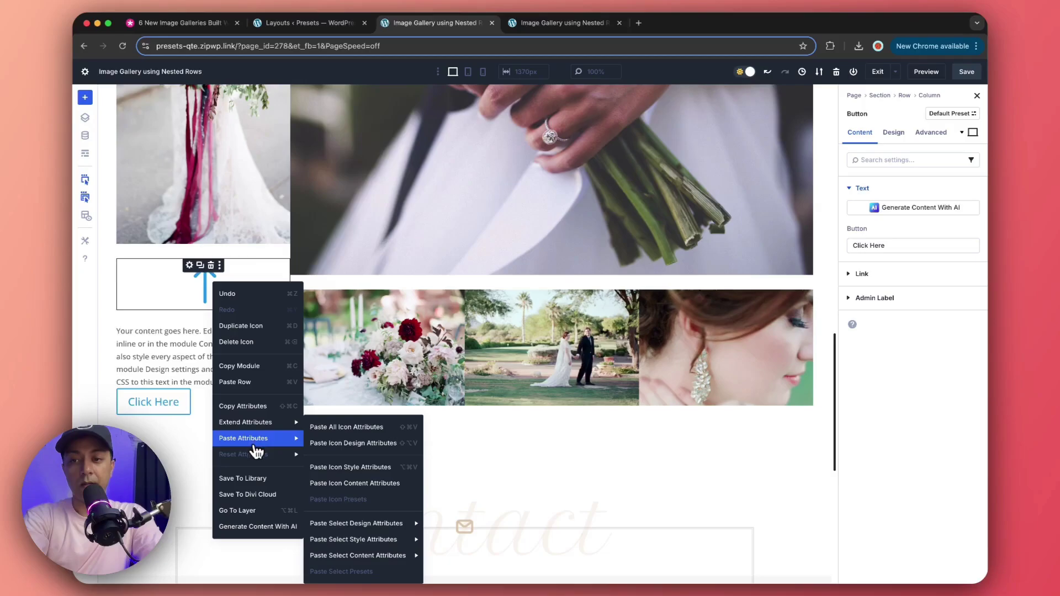
click(355, 435)
click(229, 288)
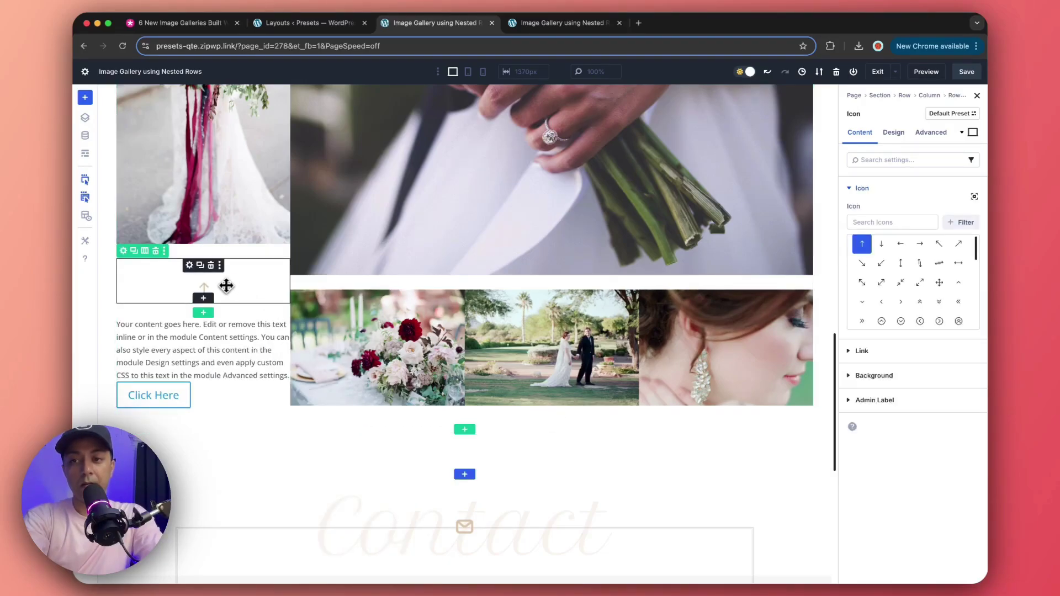
click(914, 223)
text(he)
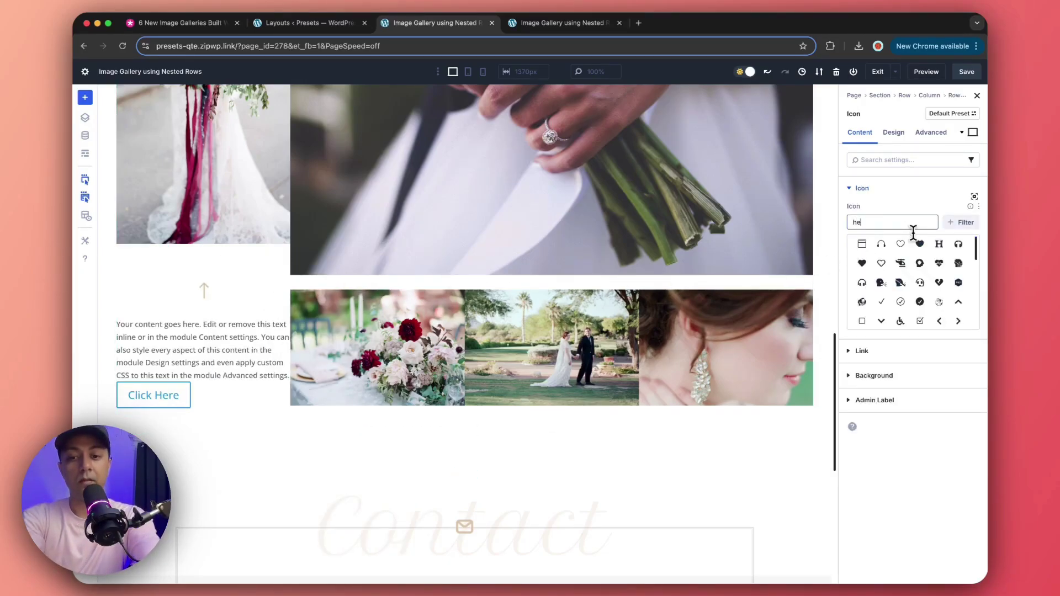
click(928, 247)
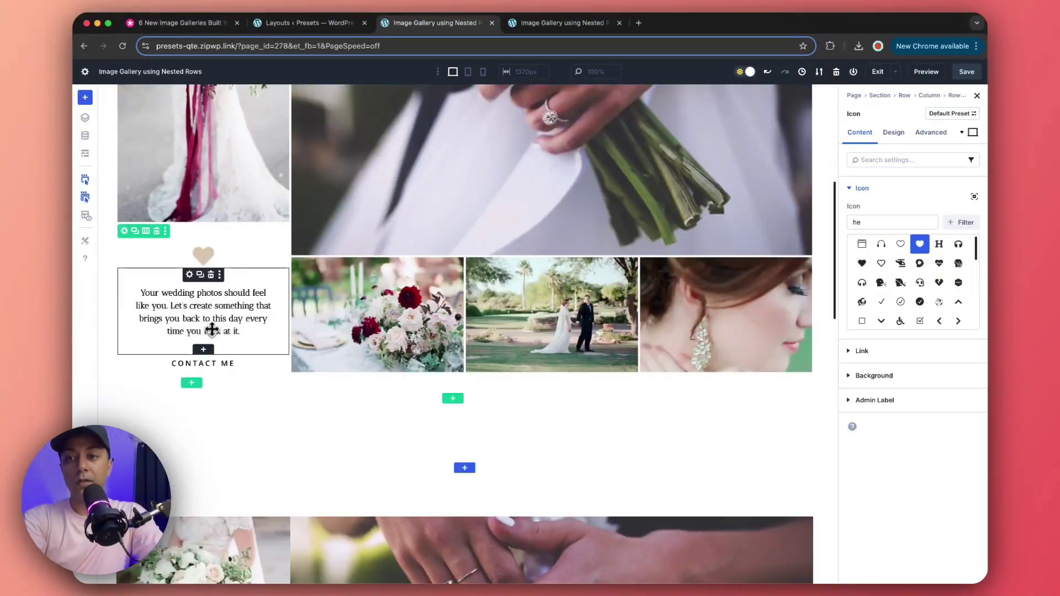
Step: Apply the reference paragraph's styling to the new text block
right_click(207, 303)
click(231, 425)
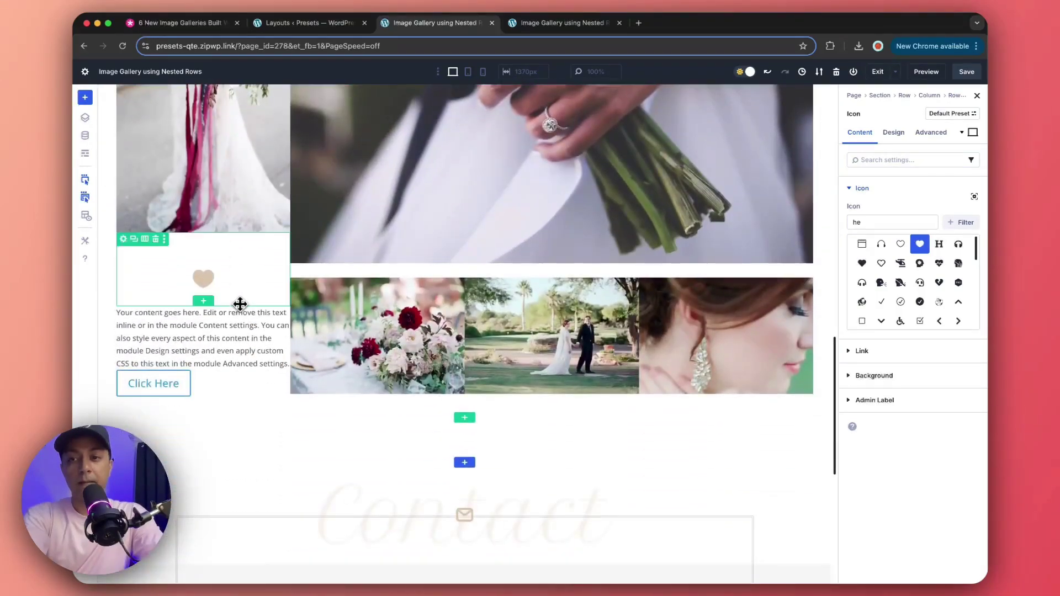
right_click(235, 315)
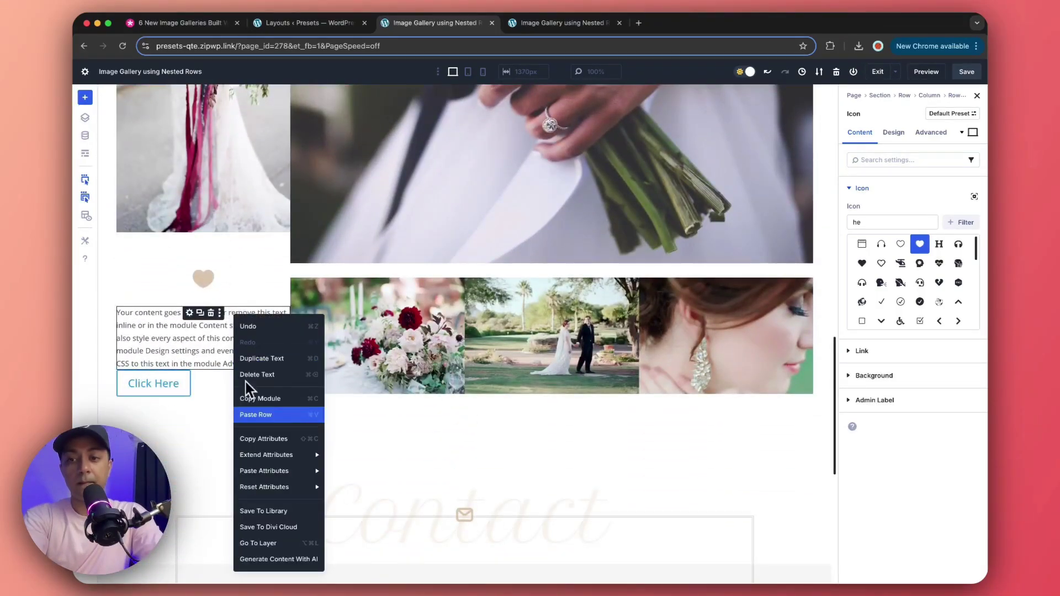
mouse_move(264, 470)
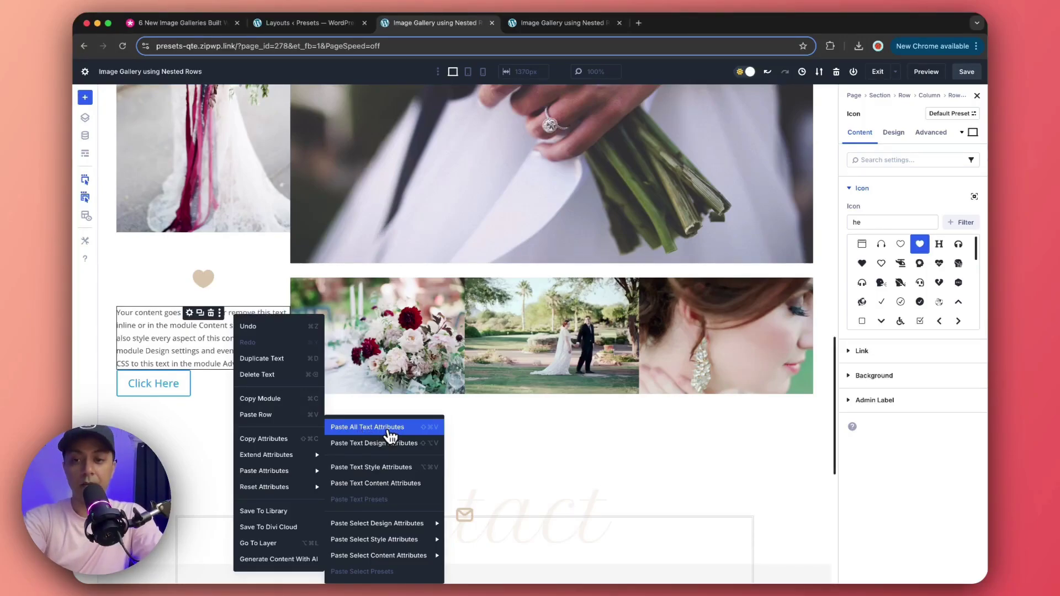
click(369, 428)
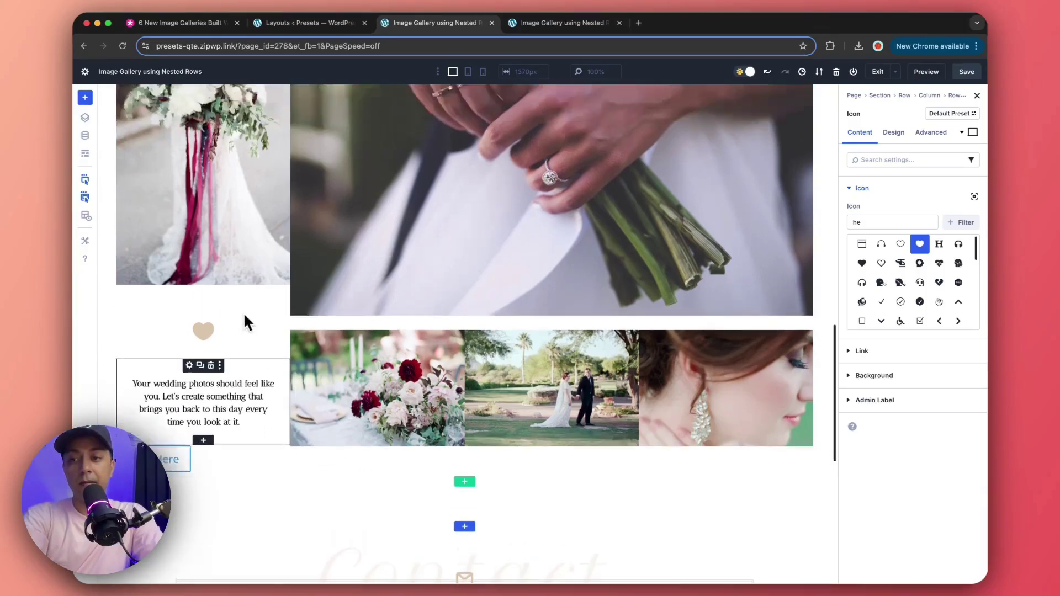
scroll(243, 312, down, 4)
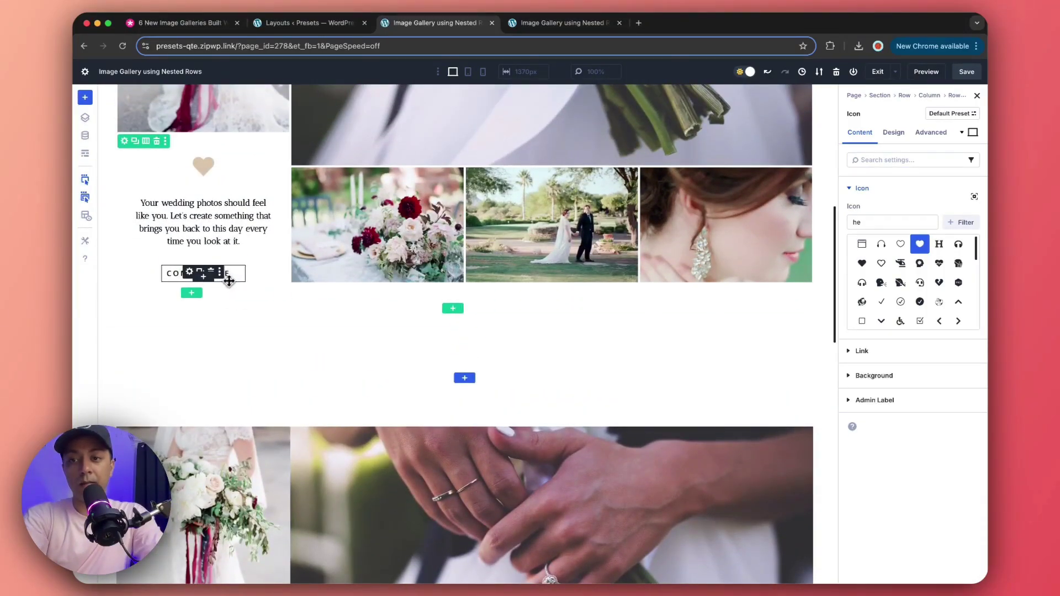
Step: Paste the CONTACT ME button's attributes onto the Click Here button
right_click(230, 277)
click(260, 421)
scroll(261, 415, down, 10)
scroll(232, 281, up, 6)
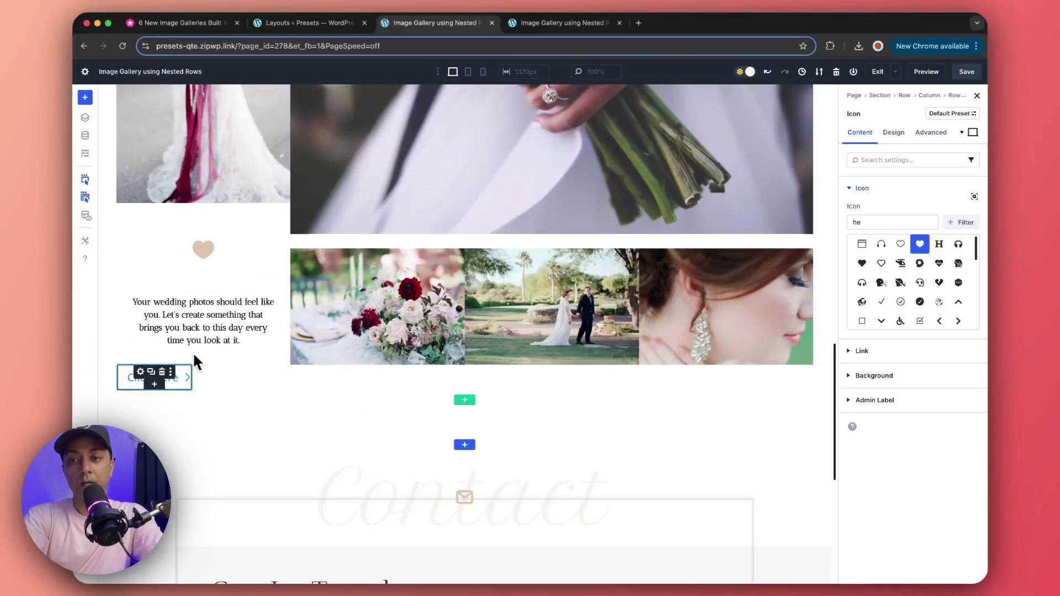
right_click(176, 383)
mouse_move(232, 283)
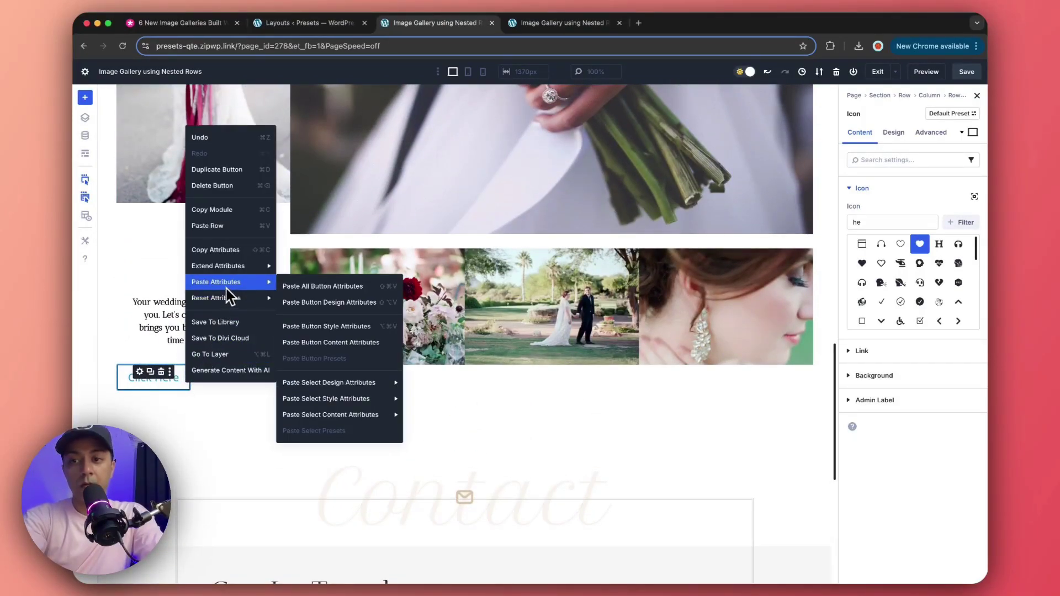
click(312, 288)
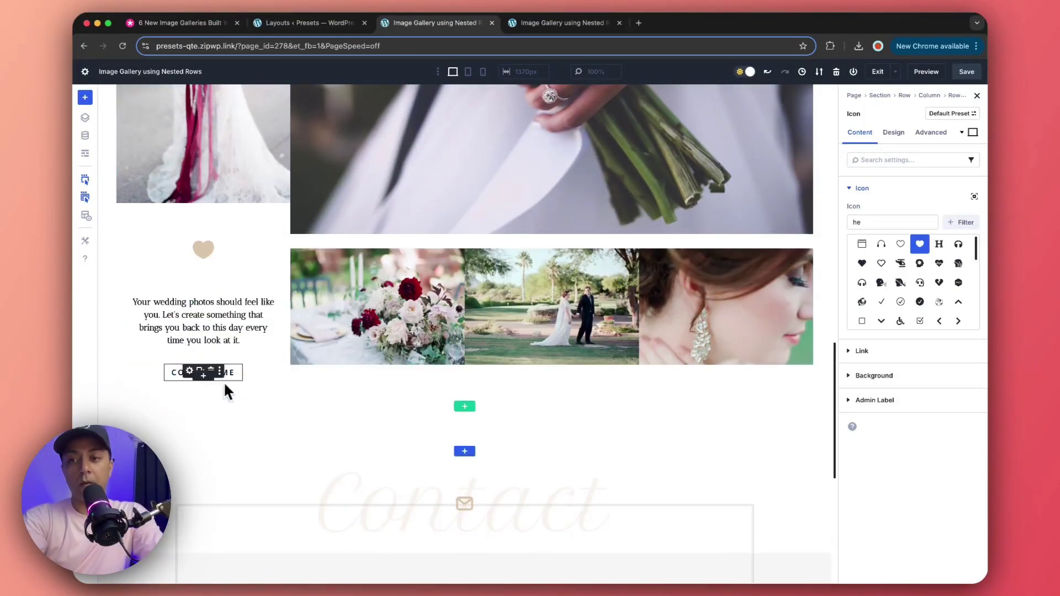
scroll(248, 299, up, 2)
Step: Copy the reference gallery row's attributes and paste its row design onto the new row
scroll(249, 293, up, 3)
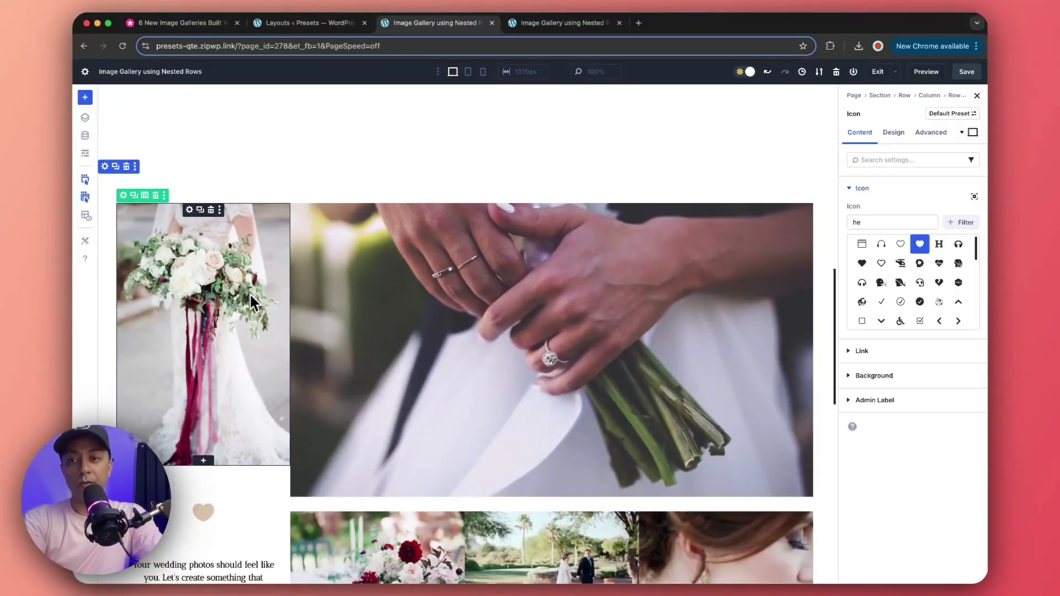
scroll(245, 296, up, 3)
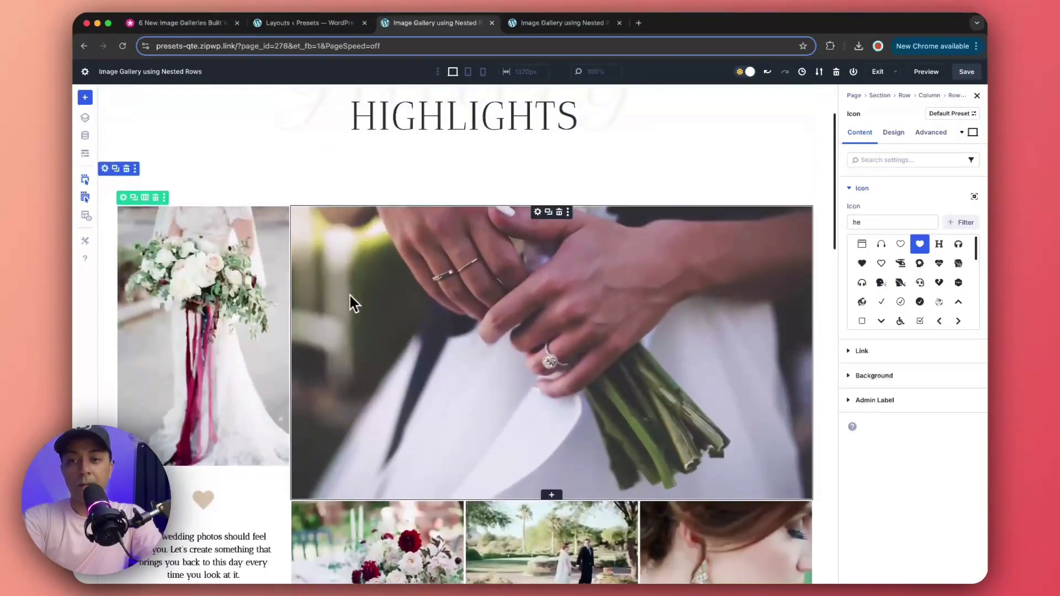
scroll(445, 205, down, 5)
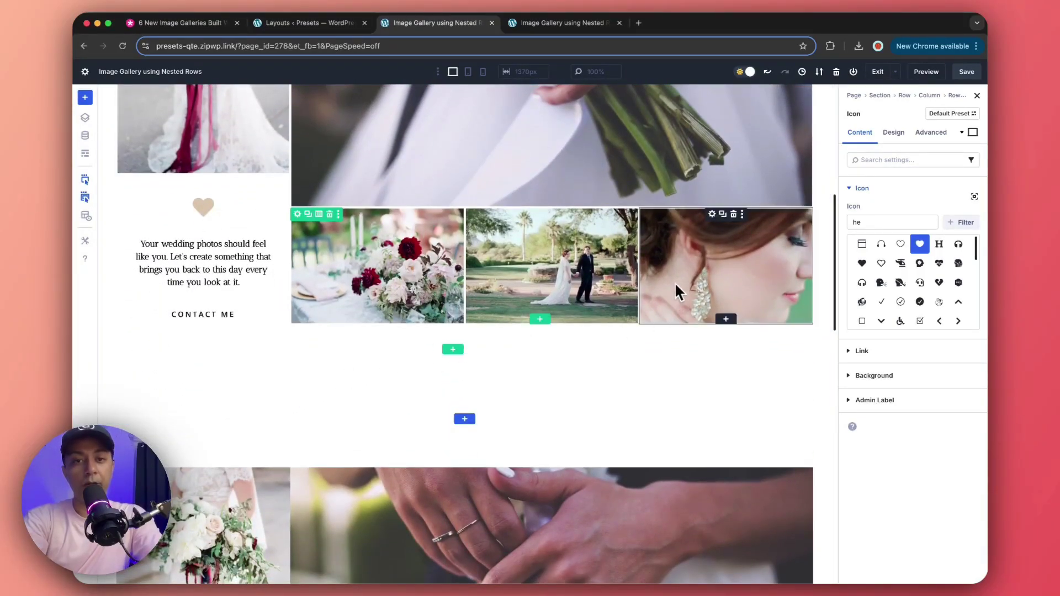
scroll(450, 282, down, 1)
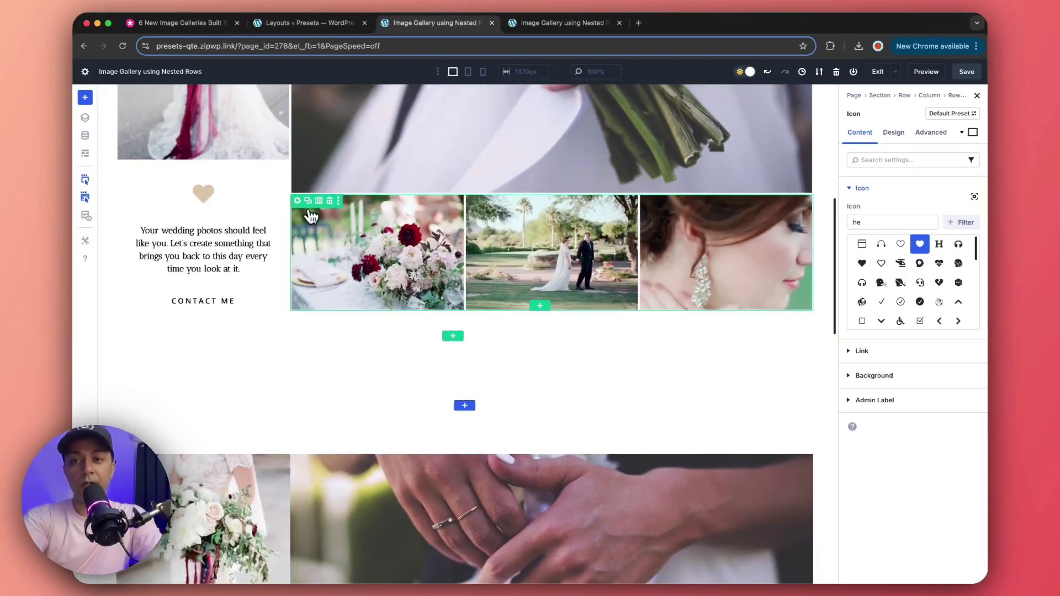
right_click(310, 215)
click(314, 327)
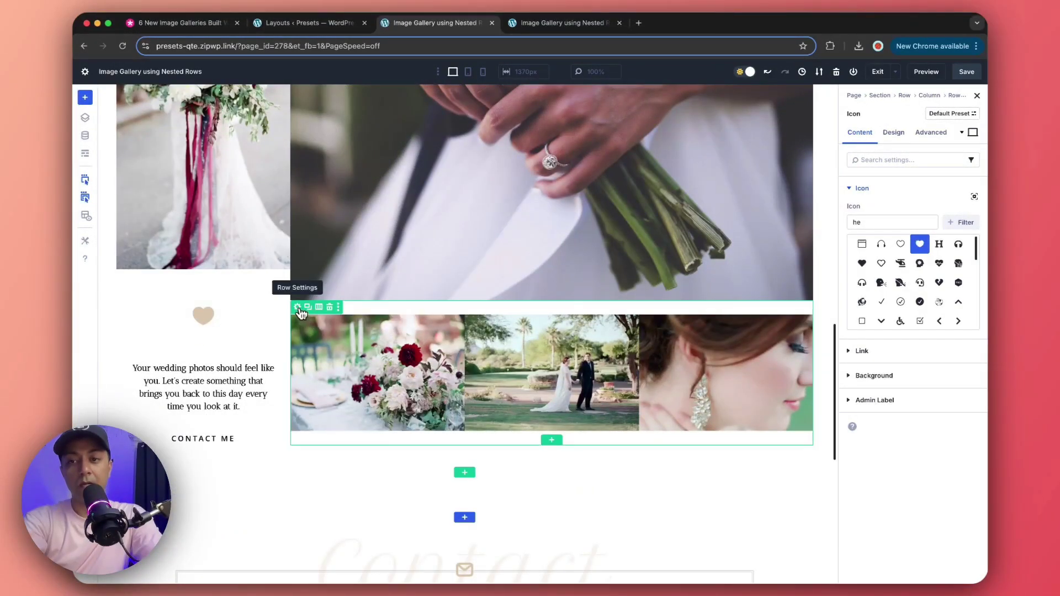
right_click(301, 312)
mouse_move(331, 478)
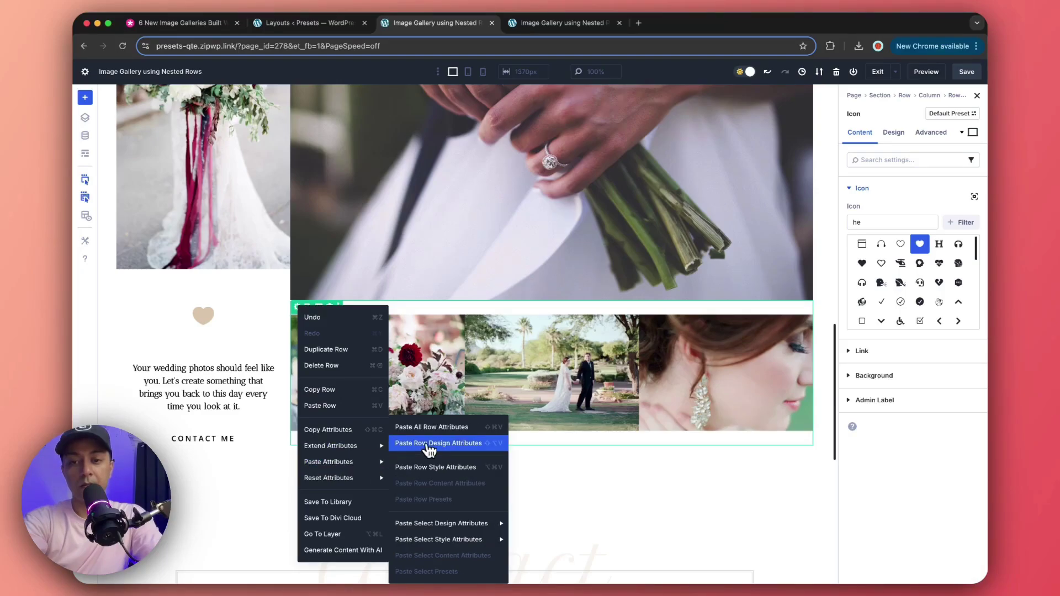
click(439, 444)
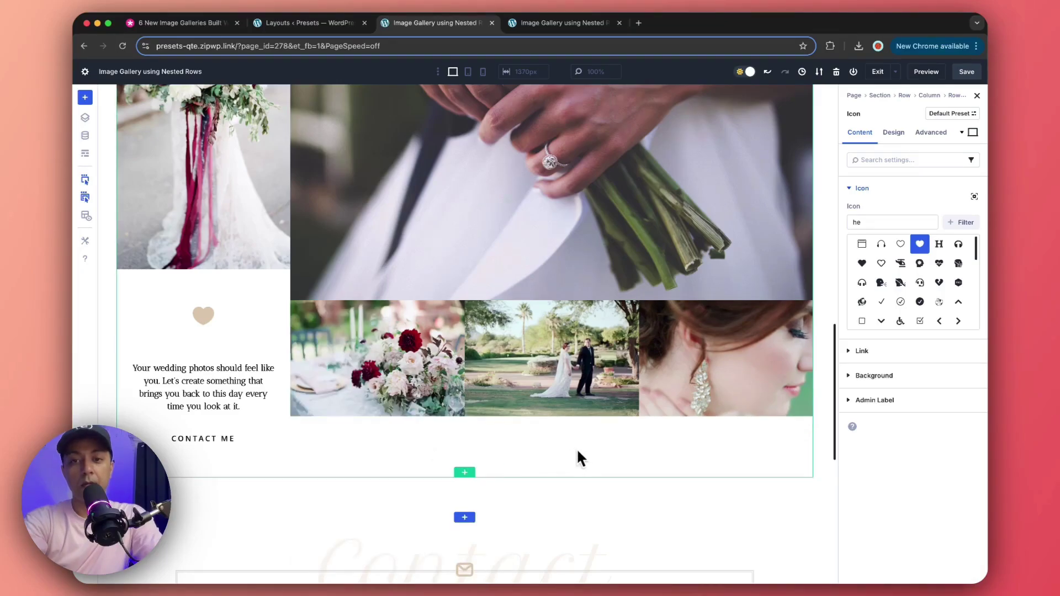
scroll(578, 457, down, 4)
Step: Copy the reference flower photo's design onto the flower, couple and earring photos
right_click(404, 167)
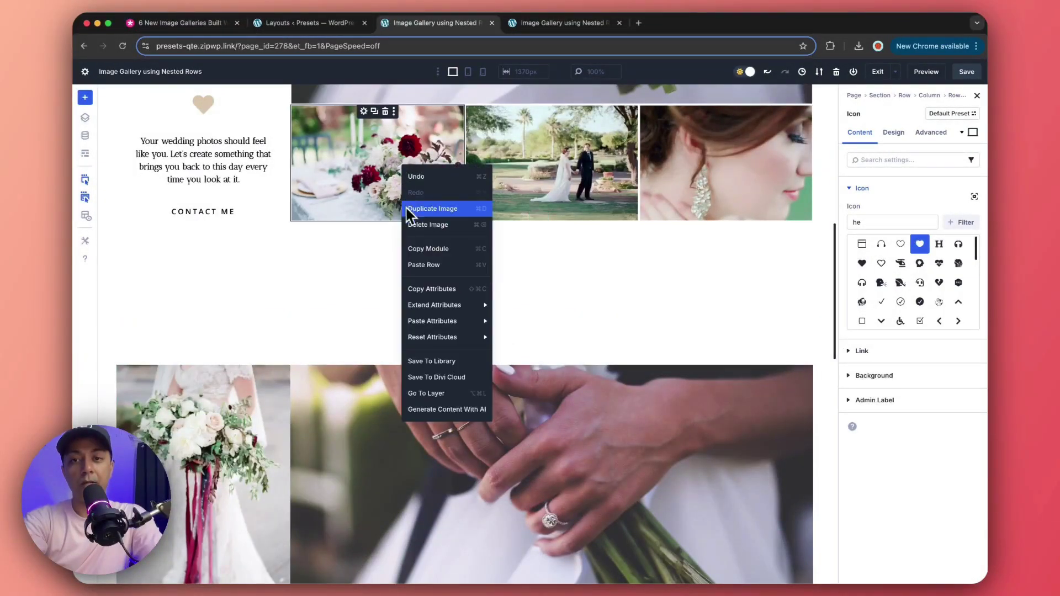
click(432, 289)
scroll(409, 304, down, 5)
right_click(399, 323)
mouse_move(421, 257)
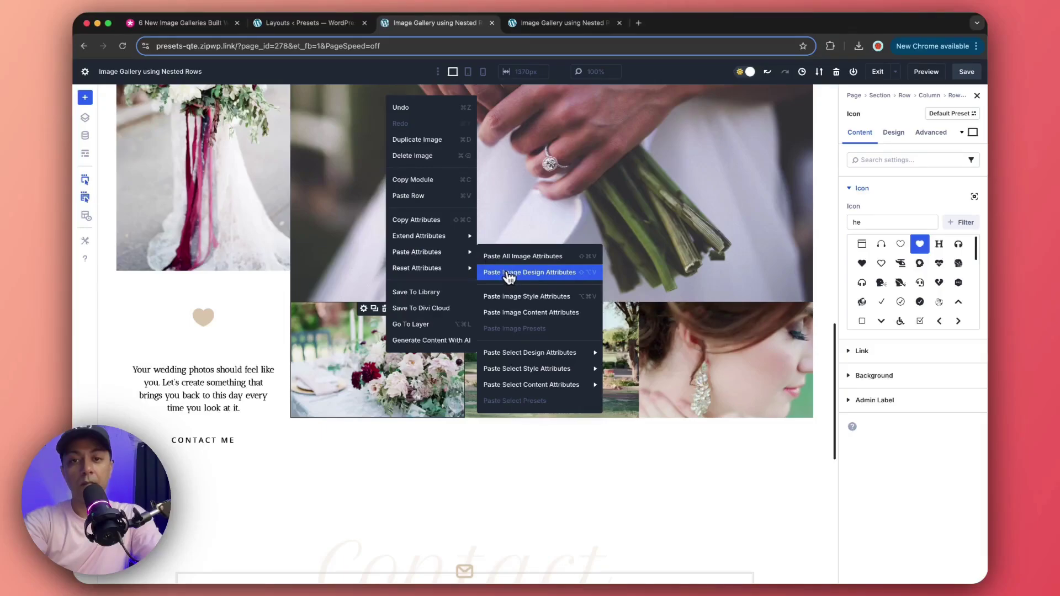
click(508, 273)
right_click(518, 347)
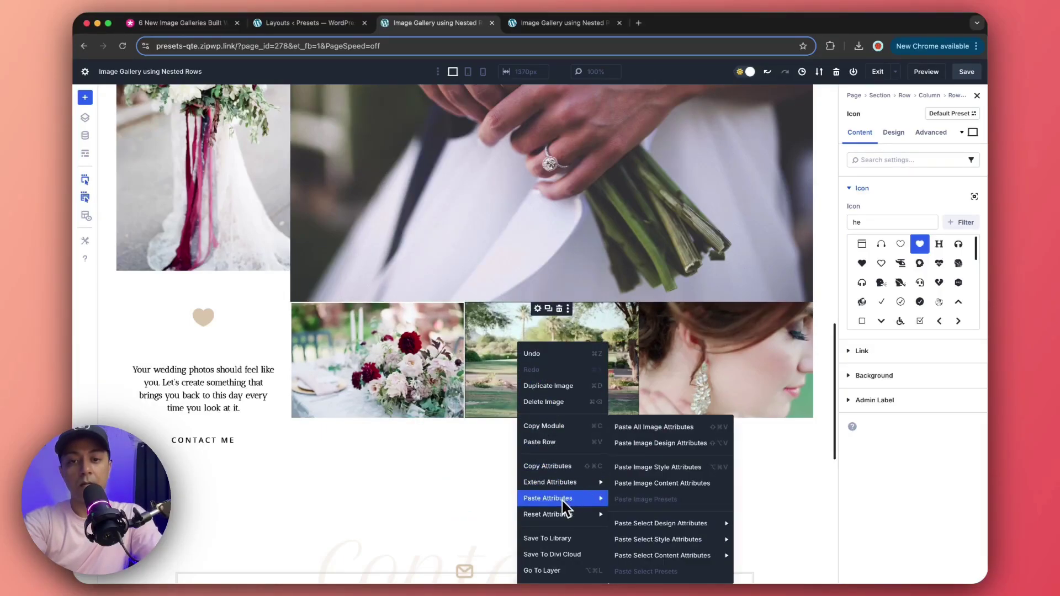
click(670, 472)
right_click(674, 353)
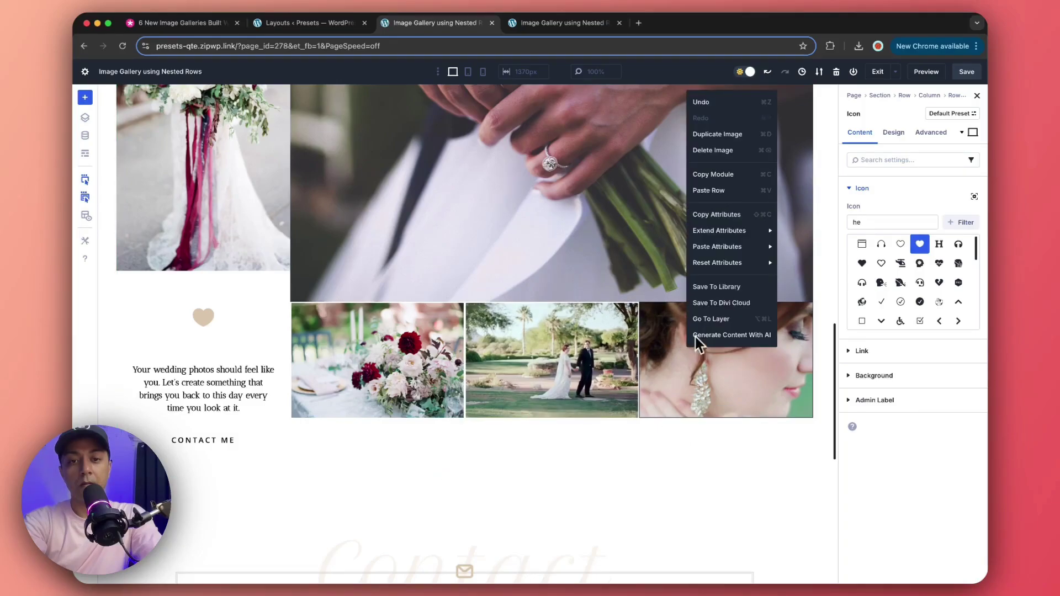
mouse_move(736, 246)
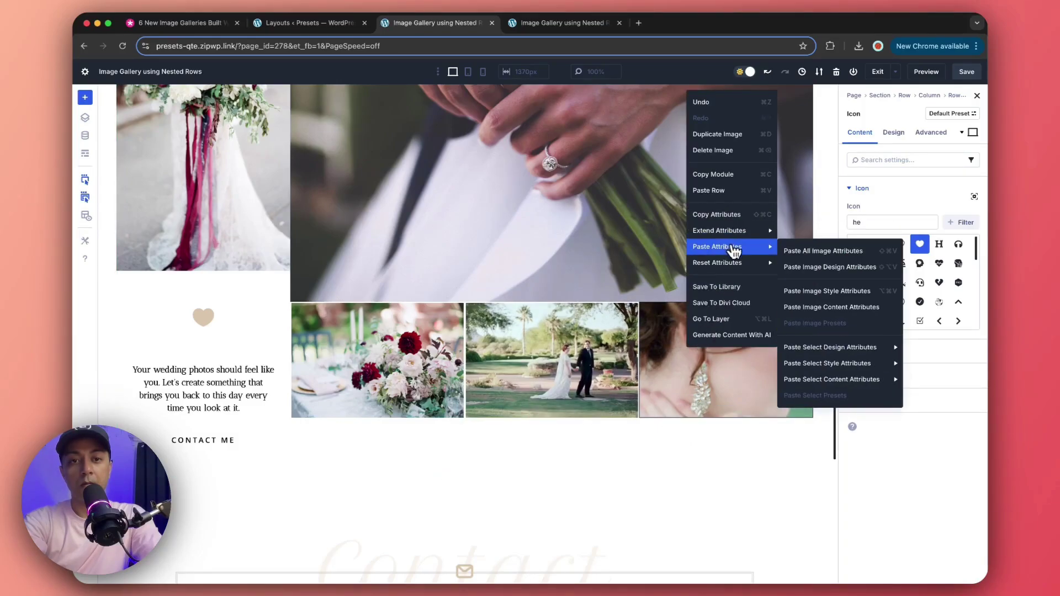
click(812, 267)
scroll(497, 243, down, 5)
Step: Turn on Open in Lightbox in the tall bride-with-bouquet image's Link settings
scroll(400, 244, up, 3)
scroll(399, 244, down, 5)
click(689, 340)
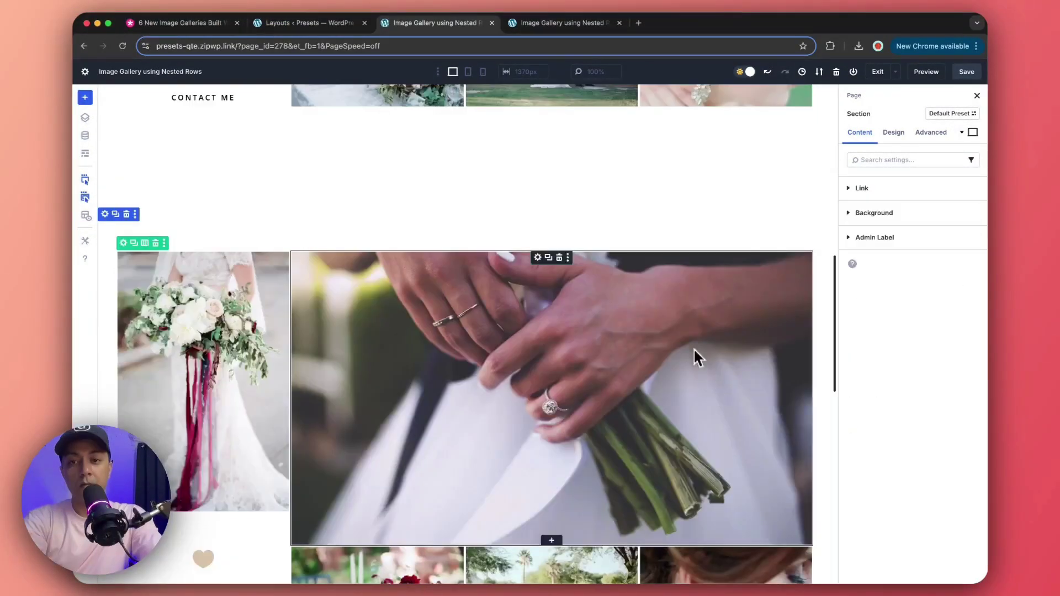
scroll(658, 308, down, 8)
scroll(602, 312, up, 2)
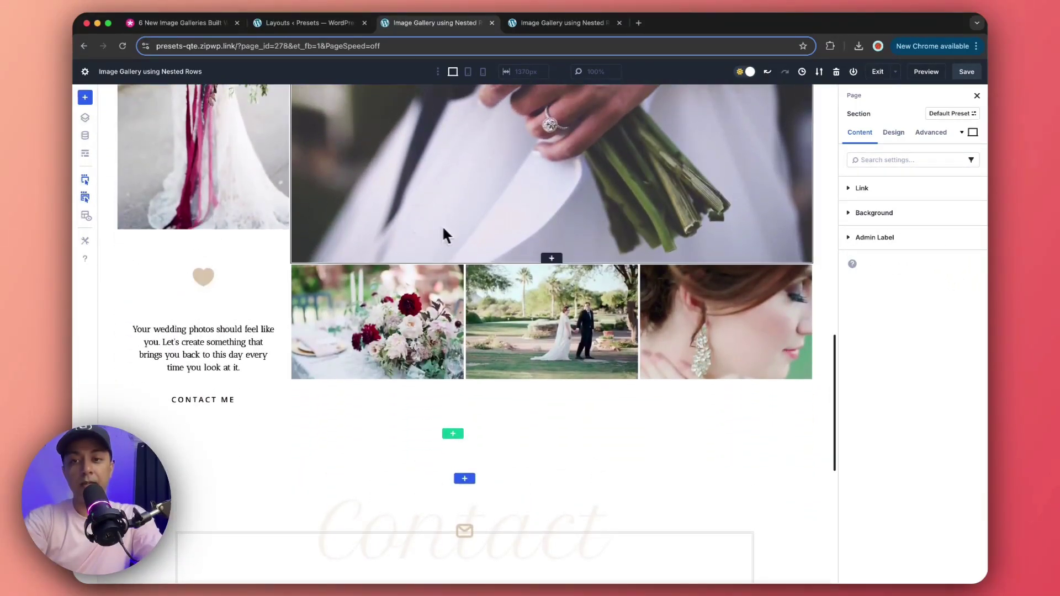
scroll(558, 304, up, 1)
scroll(547, 364, up, 2)
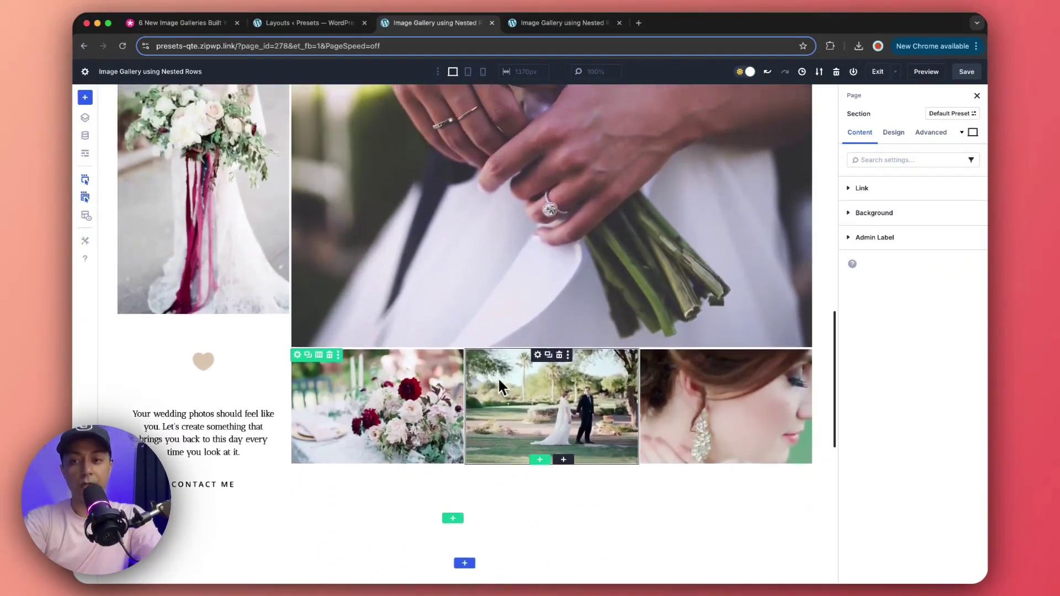
scroll(334, 357, down, 7)
scroll(318, 331, up, 2)
scroll(307, 319, up, 7)
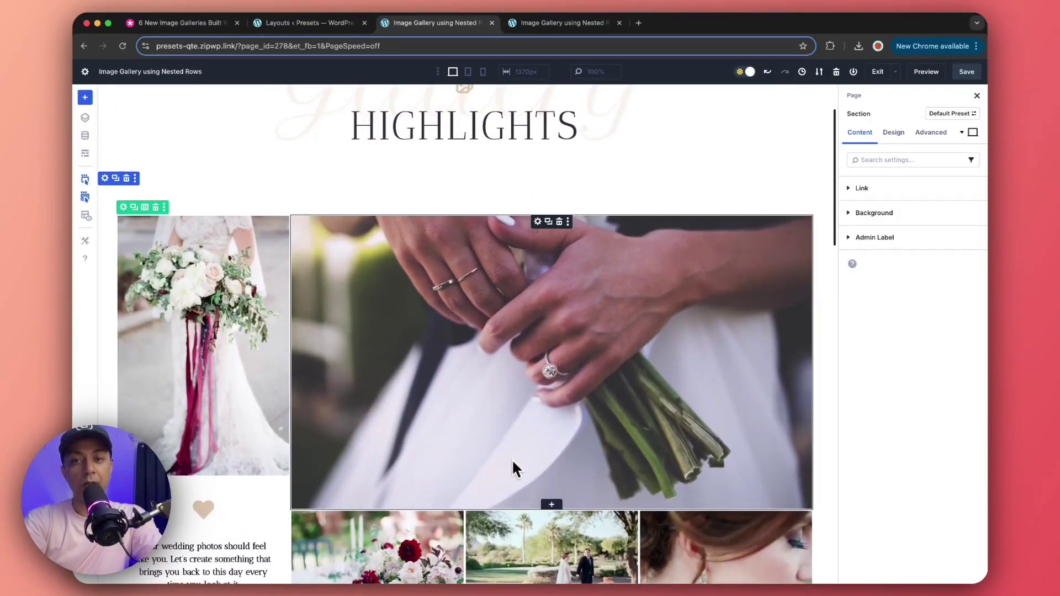
scroll(497, 442, down, 9)
scroll(428, 357, down, 5)
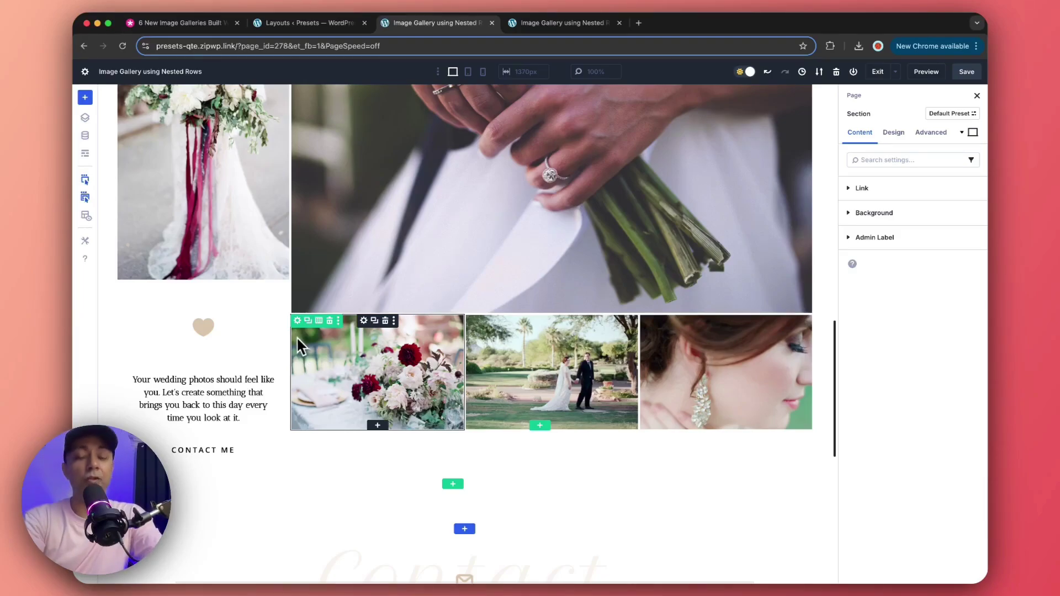
click(163, 213)
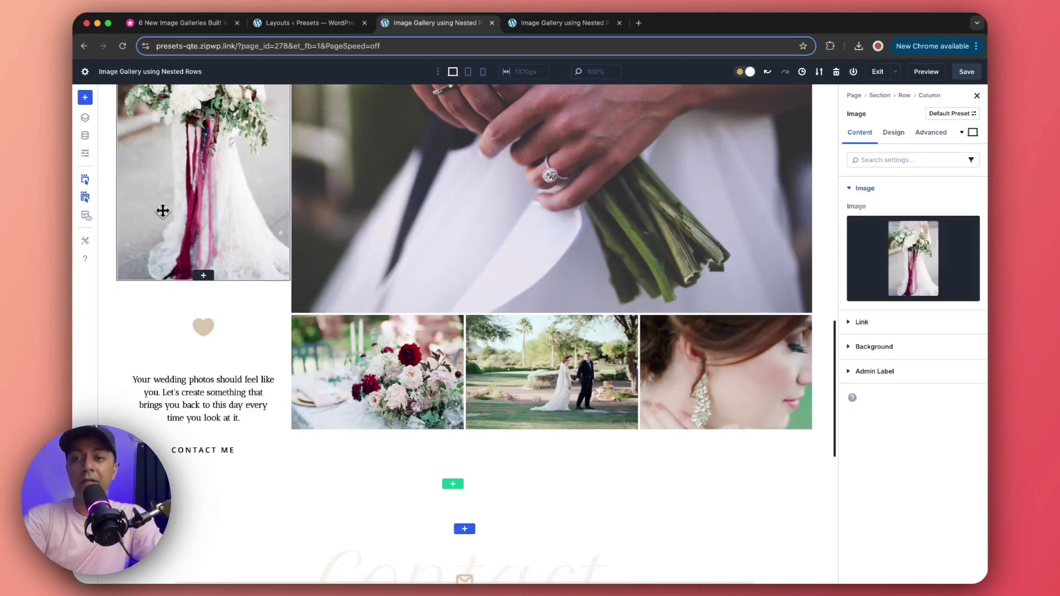
click(857, 323)
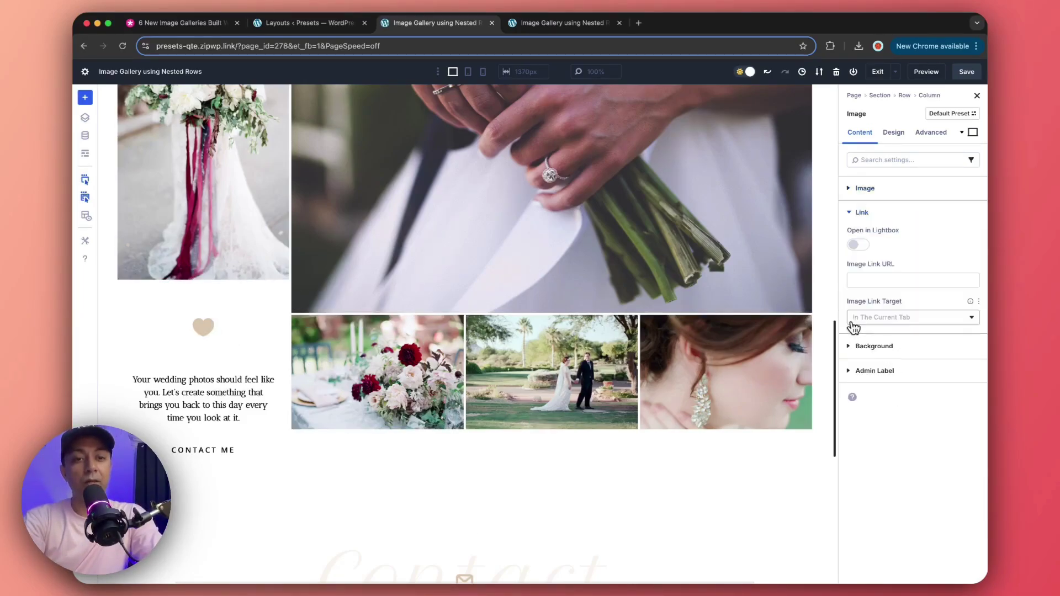
click(860, 246)
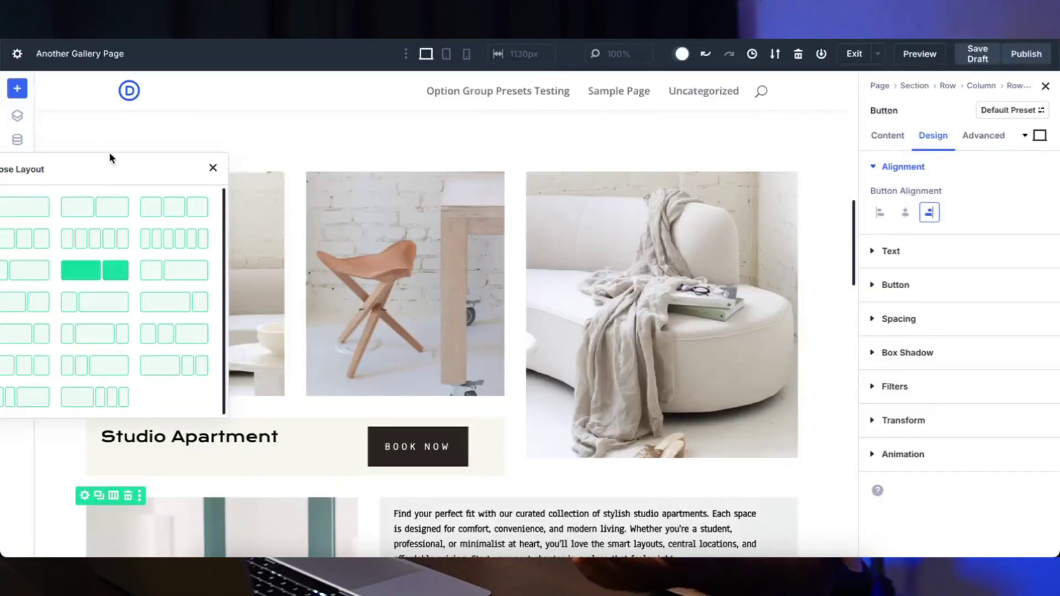
click(212, 169)
click(112, 169)
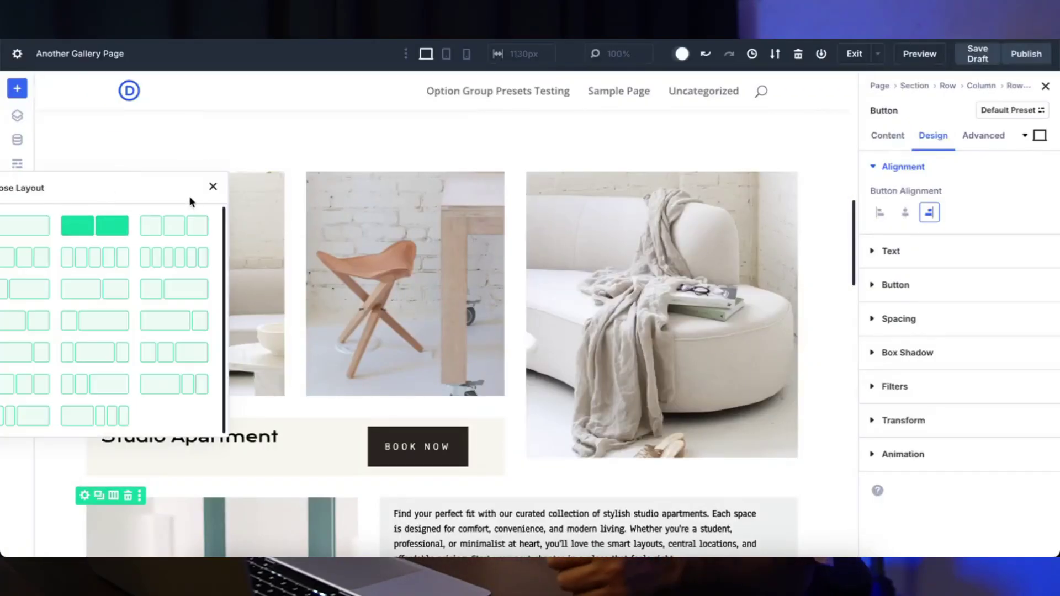